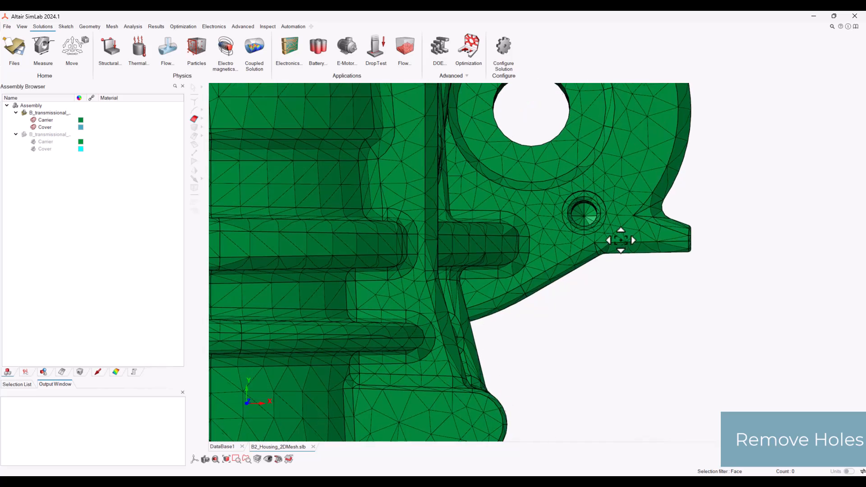
Remove the small stepped hole below the large lug hole on the carrier, using selected-hole removal with local re-mesh
{"action": "middle_click_drag", "start_coordinate": [621, 305], "coordinate": [590, 307]}
{"action": "scroll", "coordinate": [588, 306], "scroll_direction": "up", "scroll_amount": 5}
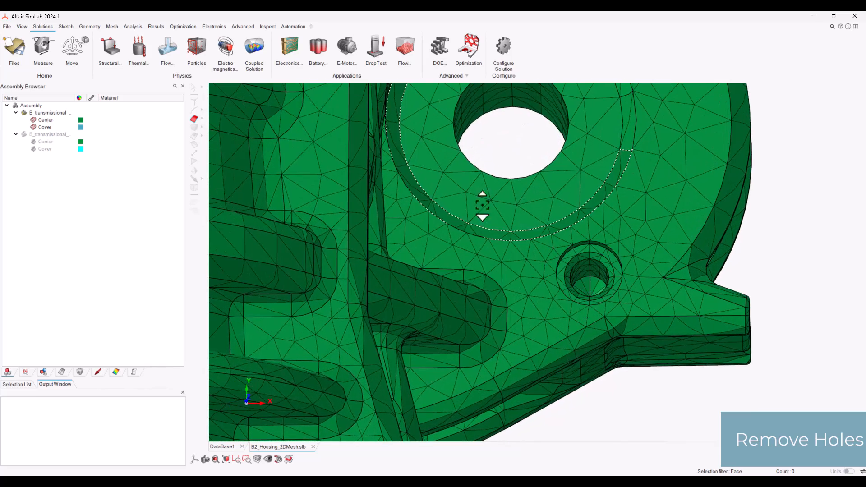
{"action": "left_click", "coordinate": [89, 27]}
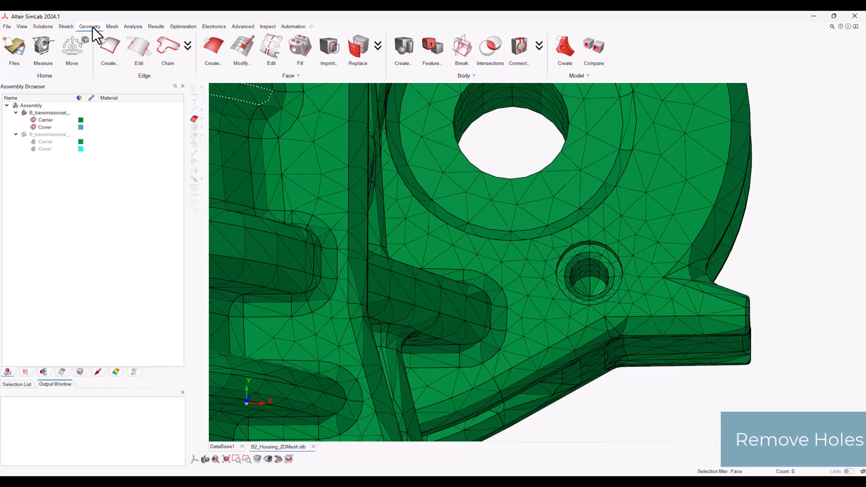
{"action": "left_click", "coordinate": [433, 50]}
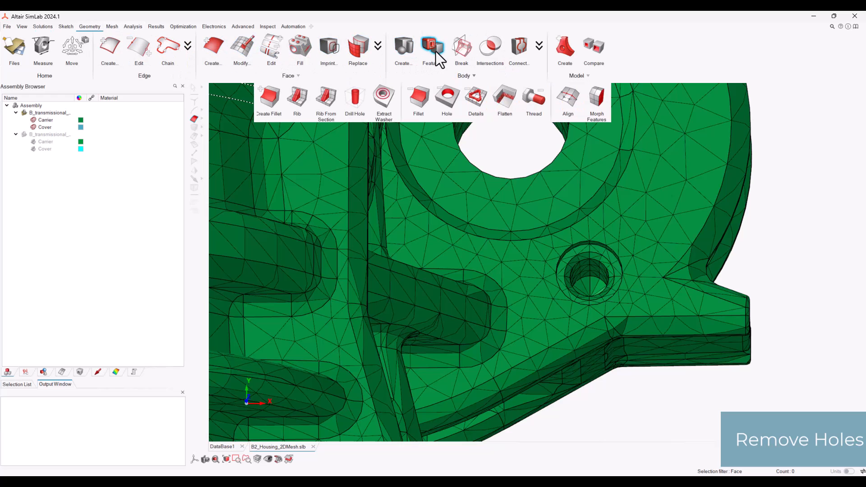
{"action": "left_click", "coordinate": [448, 97]}
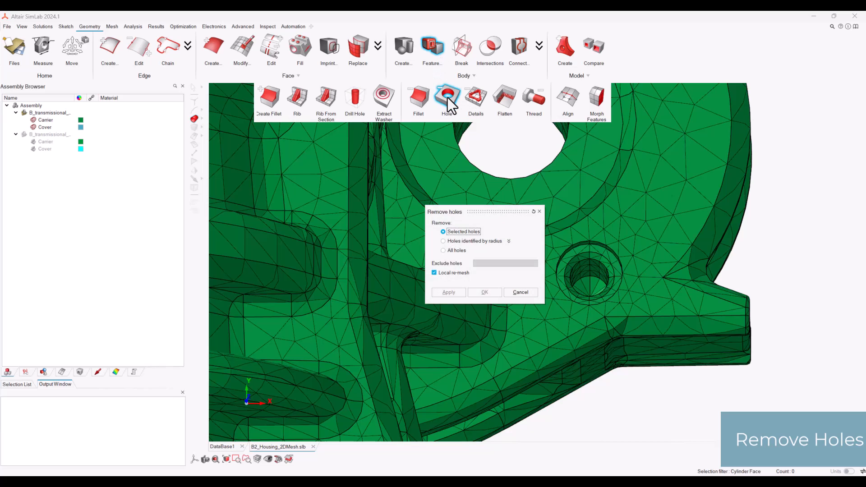
{"action": "left_click", "coordinate": [600, 266]}
{"action": "middle_click_drag", "start_coordinate": [600, 264], "coordinate": [619, 270]}
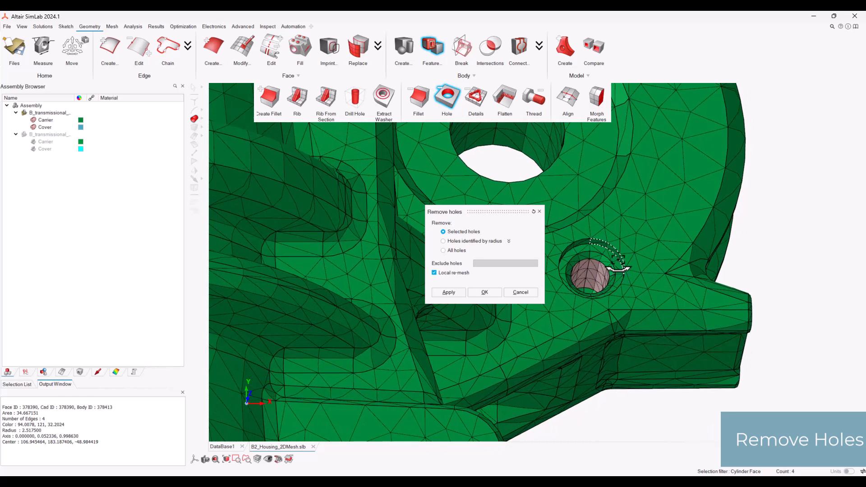
{"action": "left_click", "coordinate": [619, 270]}
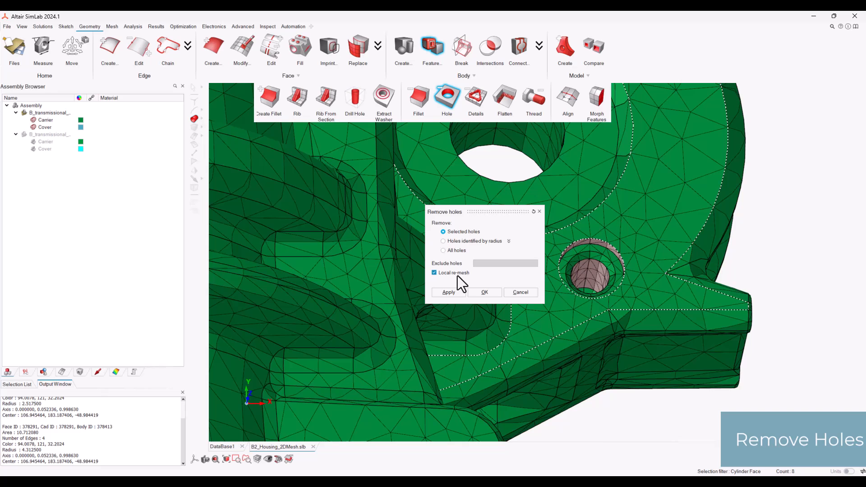
{"action": "left_click", "coordinate": [484, 292]}
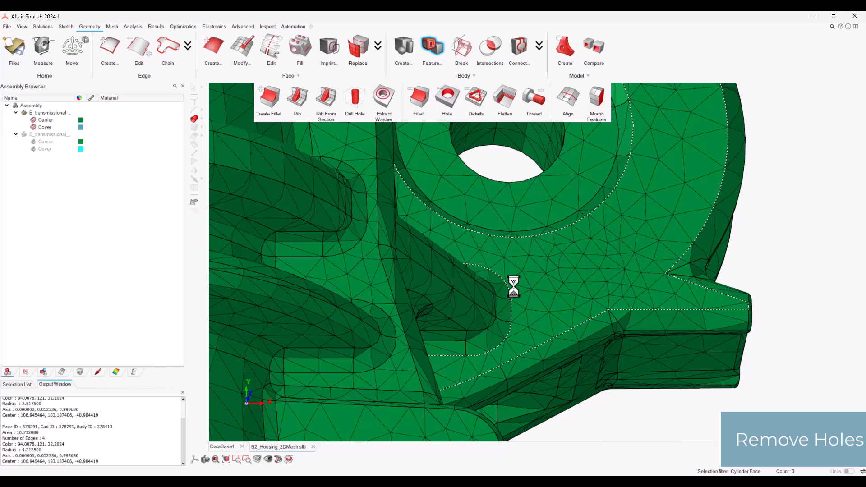
{"action": "left_click", "coordinate": [431, 48]}
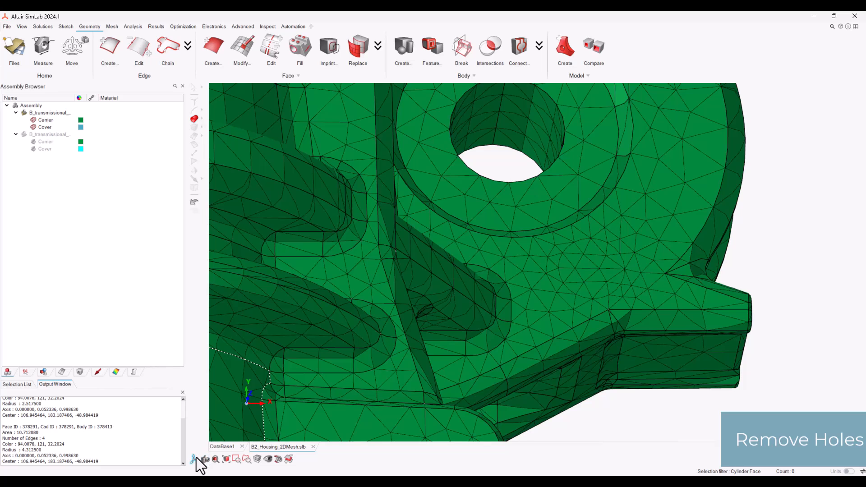
Change the radius of the inner cylindrical face of the carrier's large flange bore to 22
{"action": "mouse_move", "coordinate": [196, 457]}
{"action": "left_click", "coordinate": [264, 450]}
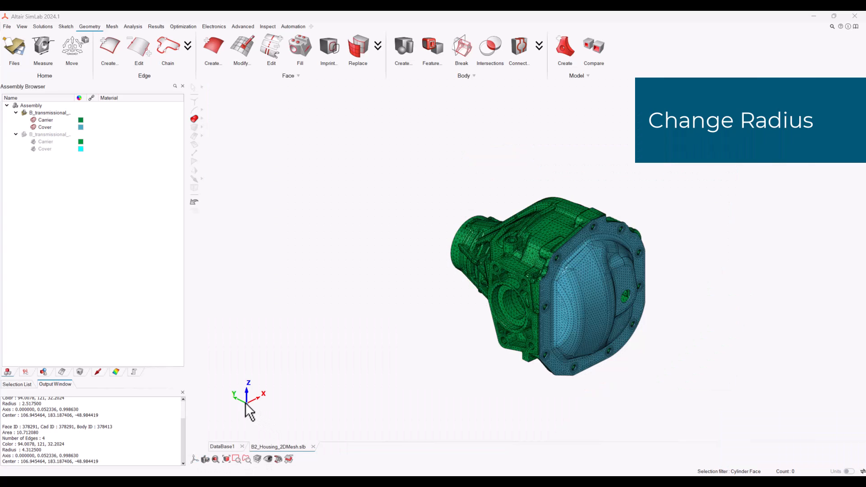
{"action": "middle_click_drag", "start_coordinate": [526, 358], "coordinate": [456, 226]}
{"action": "middle_click_drag", "start_coordinate": [471, 270], "coordinate": [491, 280]}
{"action": "scroll", "coordinate": [505, 295], "scroll_direction": "up", "scroll_amount": 2}
{"action": "scroll", "coordinate": [505, 295], "scroll_direction": "up", "scroll_amount": 5}
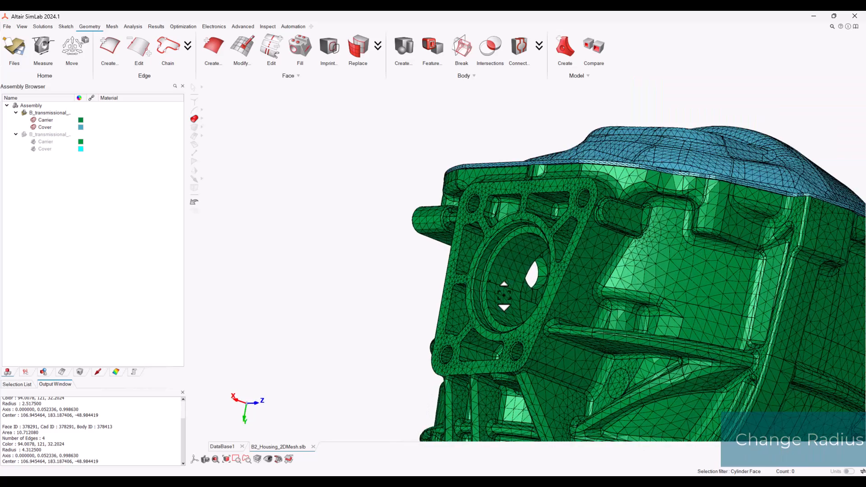
{"action": "scroll", "coordinate": [501, 289], "scroll_direction": "up", "scroll_amount": 3}
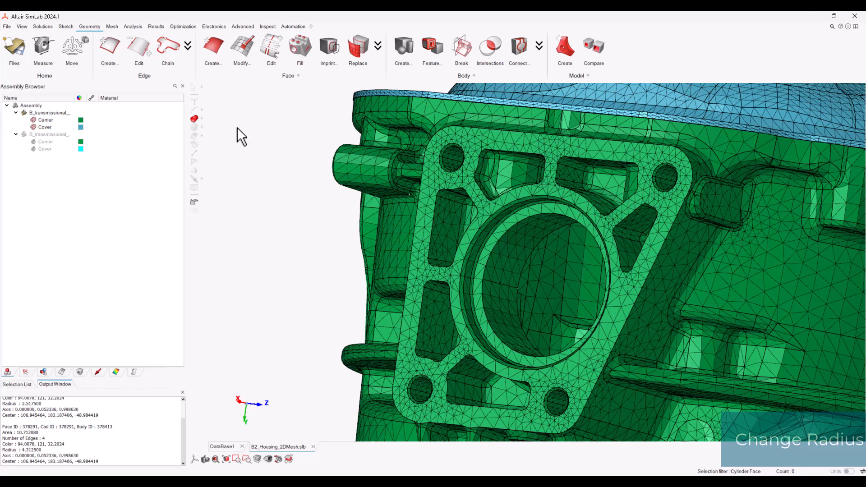
{"action": "left_click", "coordinate": [202, 118]}
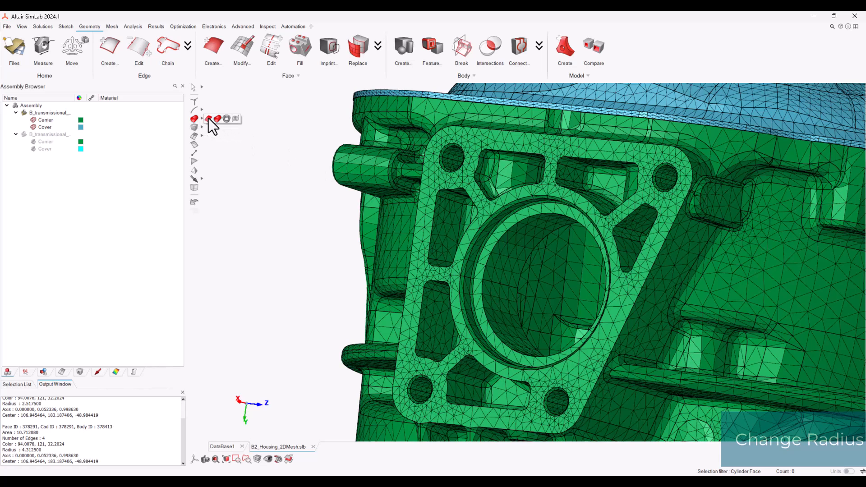
{"action": "left_click", "coordinate": [208, 119]}
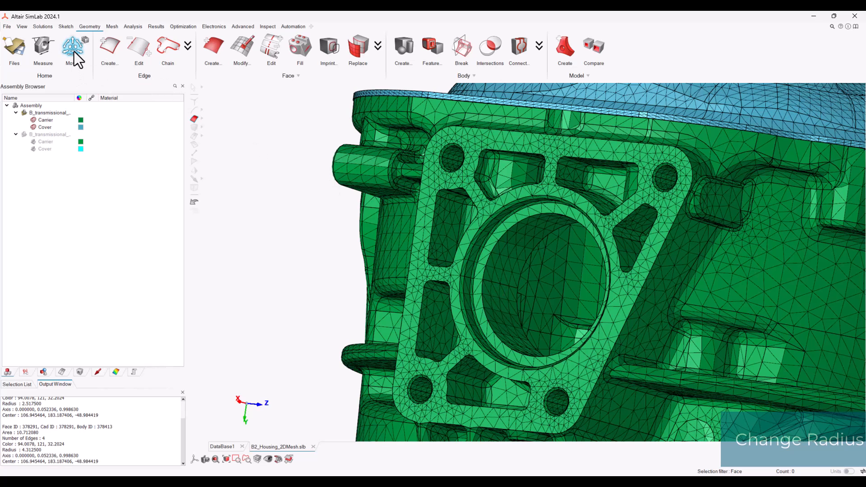
{"action": "left_click", "coordinate": [499, 306]}
{"action": "left_click", "coordinate": [503, 299]}
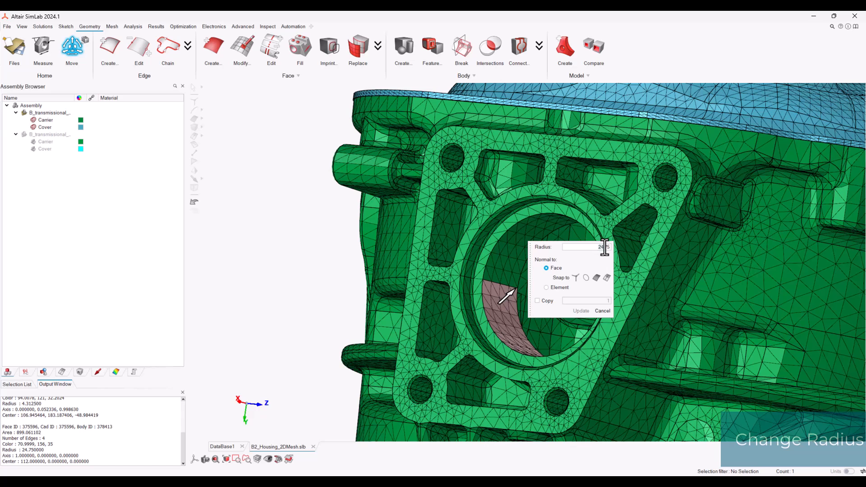
{"action": "type", "text": "22"}
{"action": "left_click", "coordinate": [579, 312]}
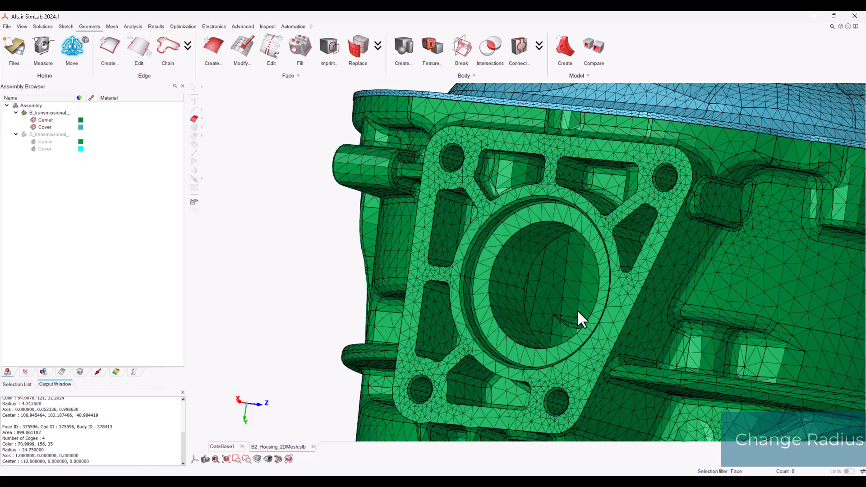
{"action": "mouse_move", "coordinate": [521, 321]}
{"action": "middle_mouse_down"}
{"action": "mouse_move", "coordinate": [543, 340]}
{"action": "mouse_move", "coordinate": [532, 318]}
{"action": "middle_mouse_up"}
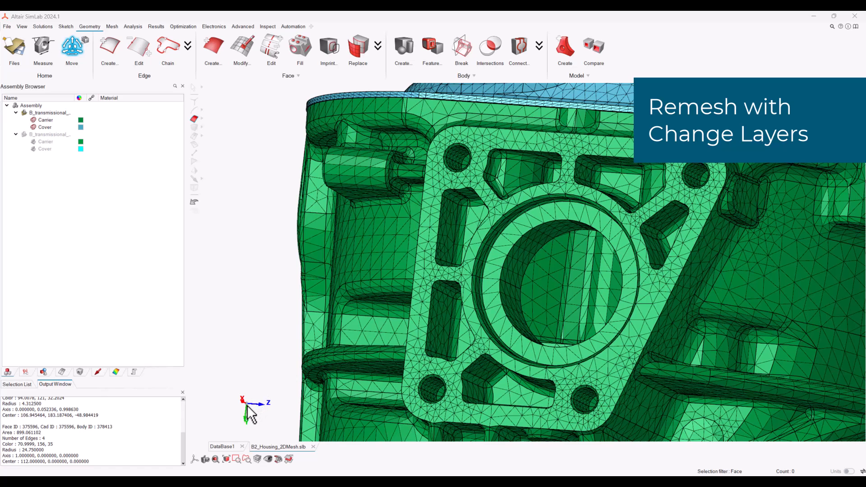
Set up Change Layers with Axial/Radial off and Circular on, using 40 elements
{"action": "left_click", "coordinate": [112, 27]}
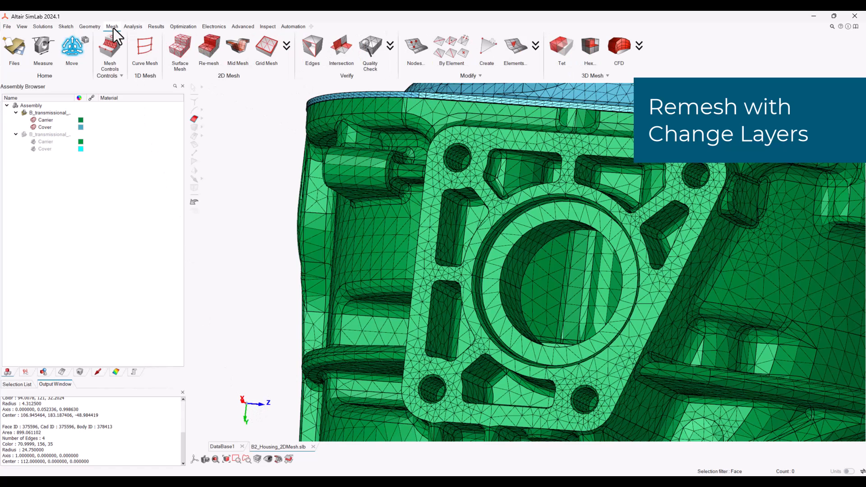
{"action": "left_click", "coordinate": [286, 46]}
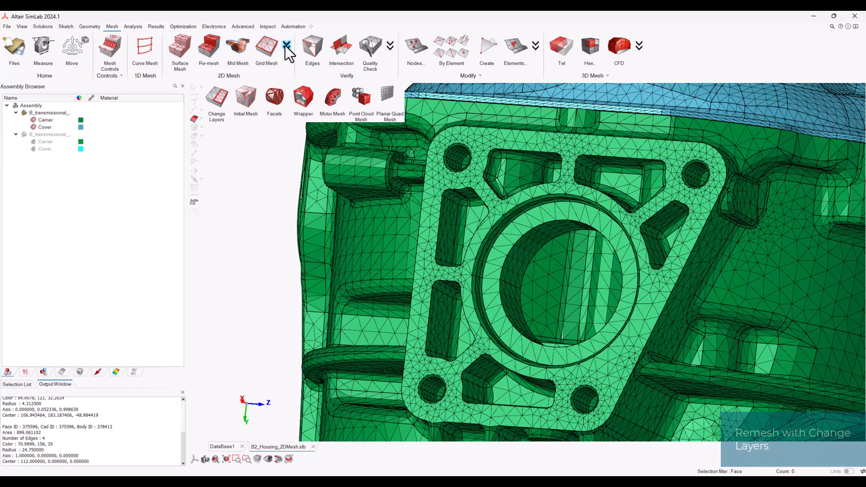
{"action": "left_click", "coordinate": [216, 97]}
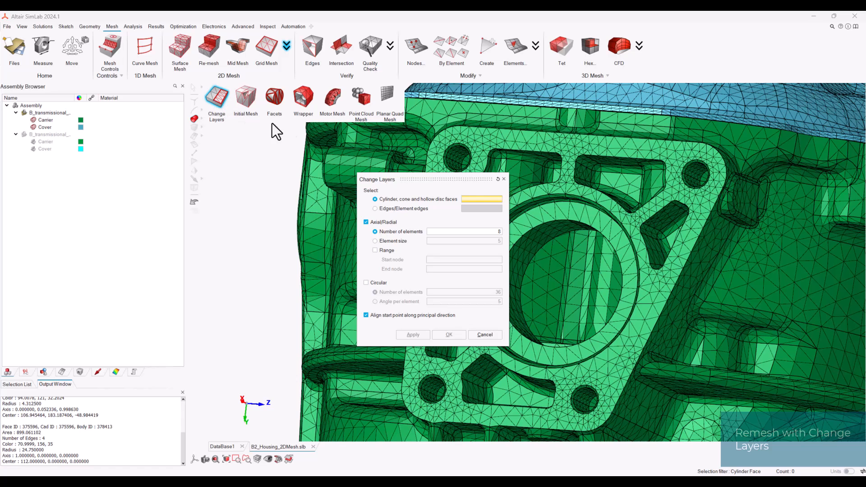
{"action": "left_click", "coordinate": [366, 222]}
{"action": "left_click", "coordinate": [367, 283]}
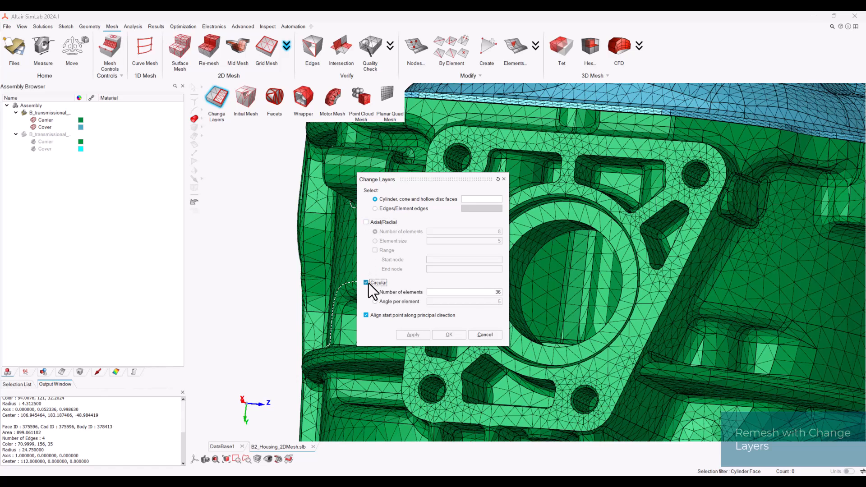
{"action": "left_click", "coordinate": [482, 292]}
{"action": "key", "text": "BackSpace"}
{"action": "key", "text": "BackSpace"}
{"action": "type", "text": "40"}
Apply the circular remesh to the large flange bore's inner cylinder, front ring face and surrounding recess and chamfer faces
{"action": "left_click", "coordinate": [201, 118]}
{"action": "left_click", "coordinate": [226, 119]}
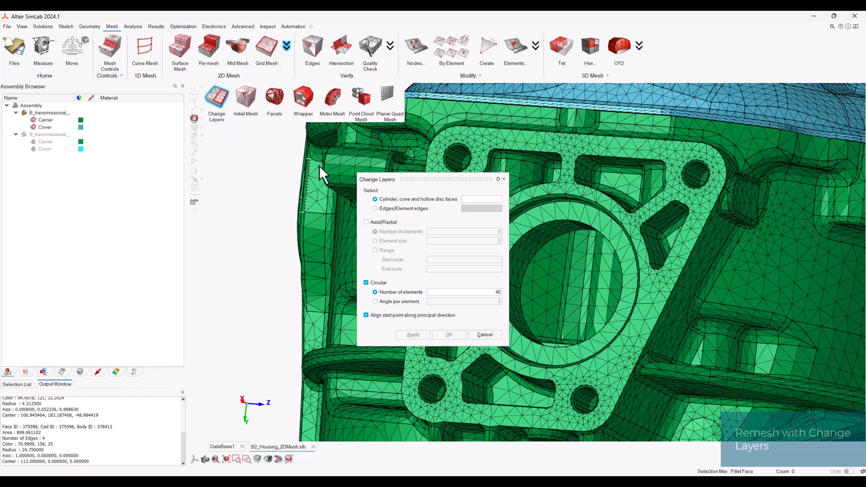
{"action": "middle_click_drag", "start_coordinate": [577, 258], "coordinate": [617, 248]}
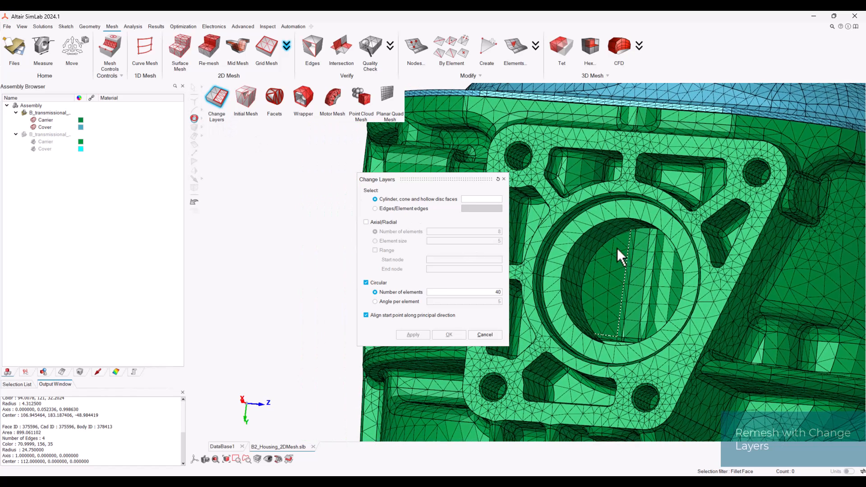
{"action": "left_click", "coordinate": [580, 265]}
{"action": "left_click", "coordinate": [556, 261]}
{"action": "middle_click_drag", "start_coordinate": [555, 261], "coordinate": [548, 266]}
{"action": "left_click", "coordinate": [542, 266]}
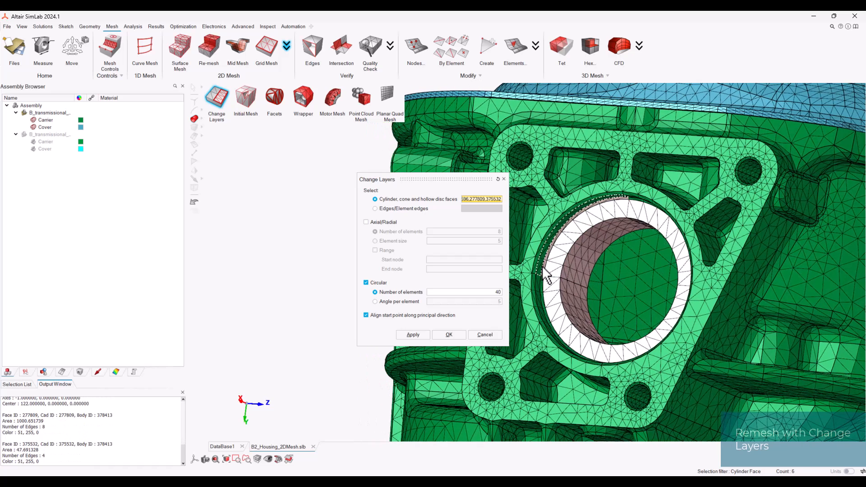
{"action": "left_click", "coordinate": [537, 265]}
{"action": "left_click", "coordinate": [537, 267]}
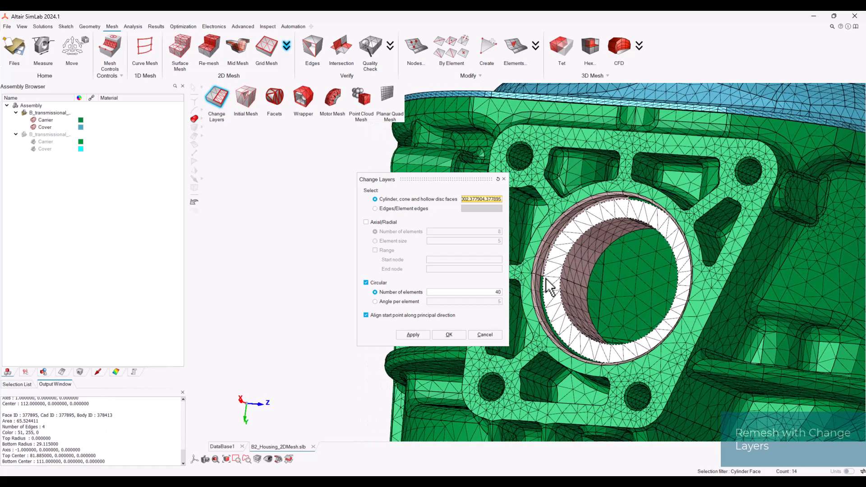
{"action": "left_click", "coordinate": [542, 282]}
{"action": "middle_click_drag", "start_coordinate": [546, 292], "coordinate": [641, 210]}
{"action": "left_click", "coordinate": [641, 209]}
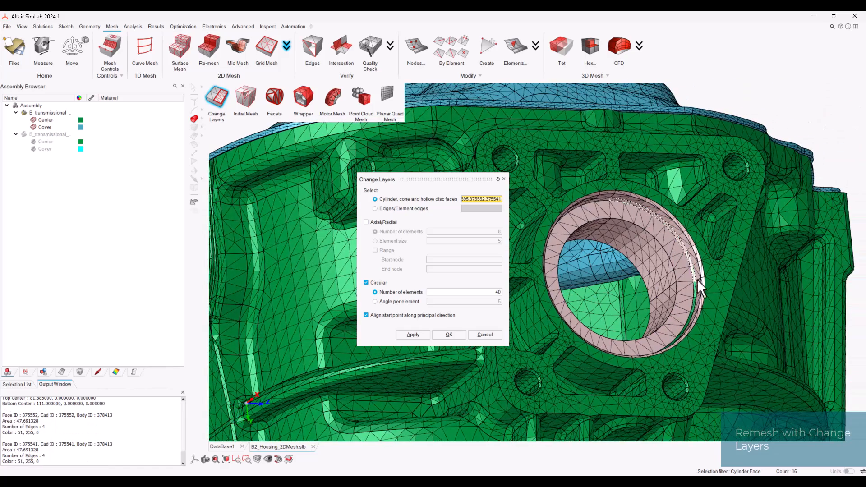
{"action": "left_click", "coordinate": [698, 300]}
{"action": "middle_click_drag", "start_coordinate": [698, 300], "coordinate": [677, 333]}
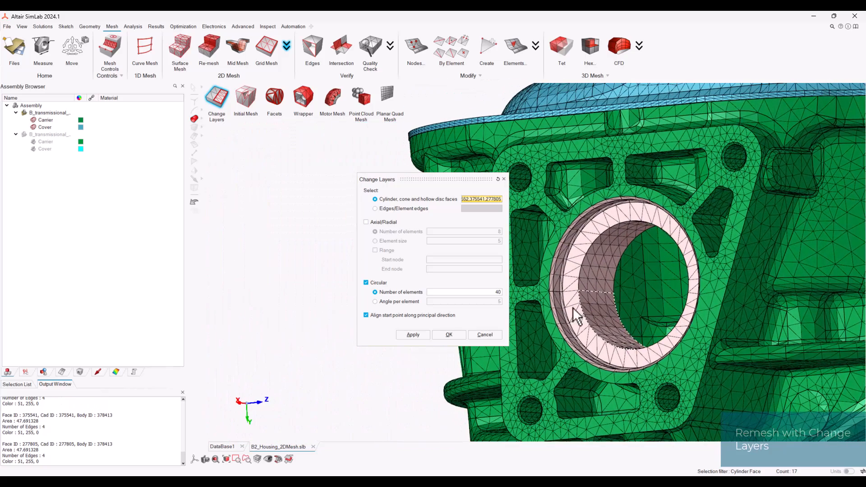
{"action": "left_click", "coordinate": [422, 334]}
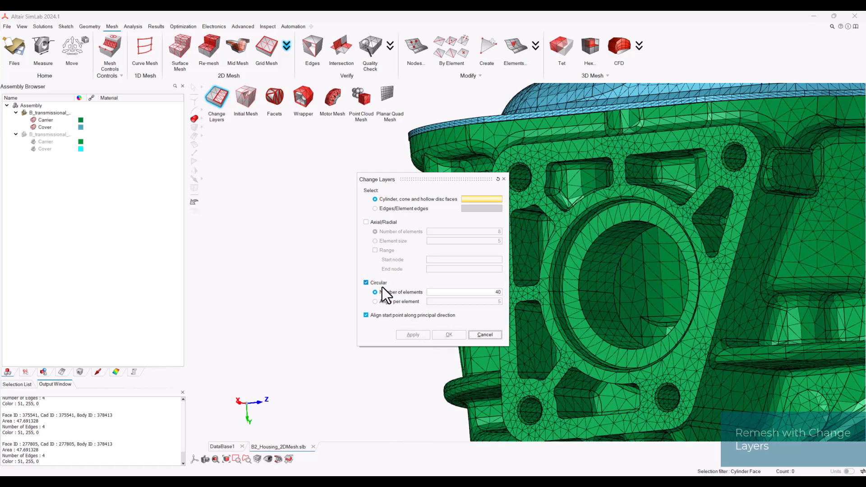
Remesh the recess cylinder and ring face around the large bore with 2 axial/radial elements, leaving Circular off
{"action": "left_click", "coordinate": [366, 283]}
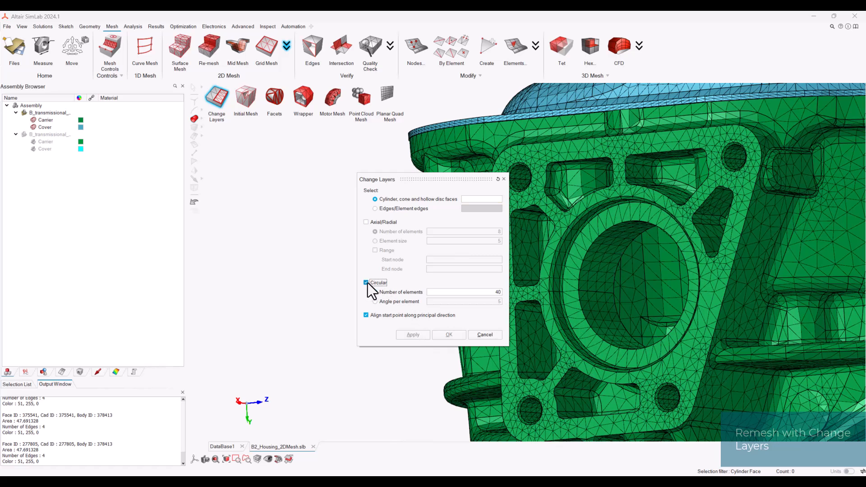
{"action": "left_click", "coordinate": [367, 222]}
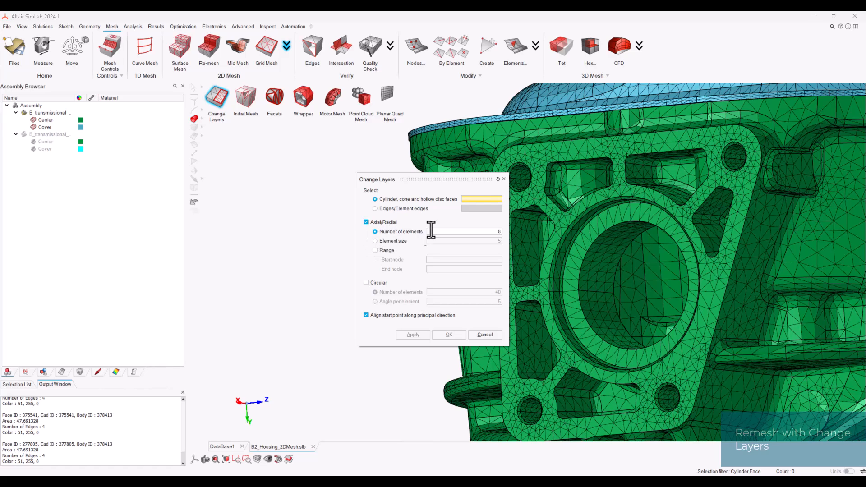
{"action": "left_click", "coordinate": [487, 232]}
{"action": "left_click", "coordinate": [558, 291]}
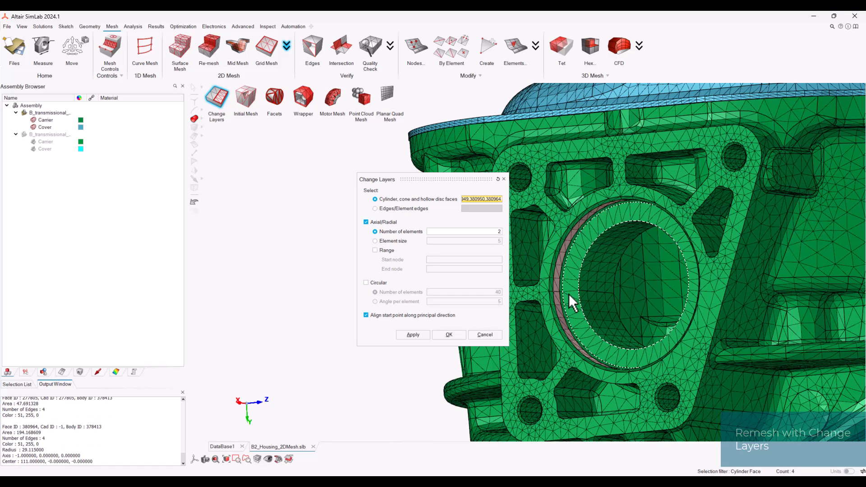
{"action": "left_click", "coordinate": [570, 293]}
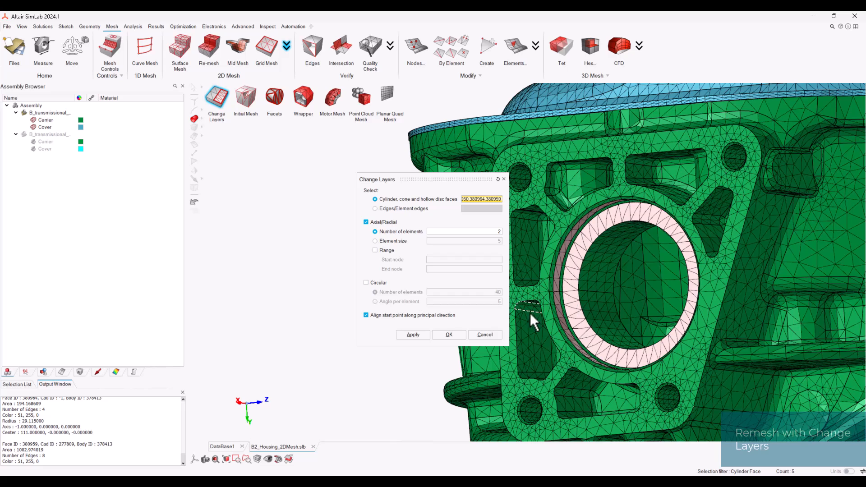
{"action": "left_click", "coordinate": [447, 334]}
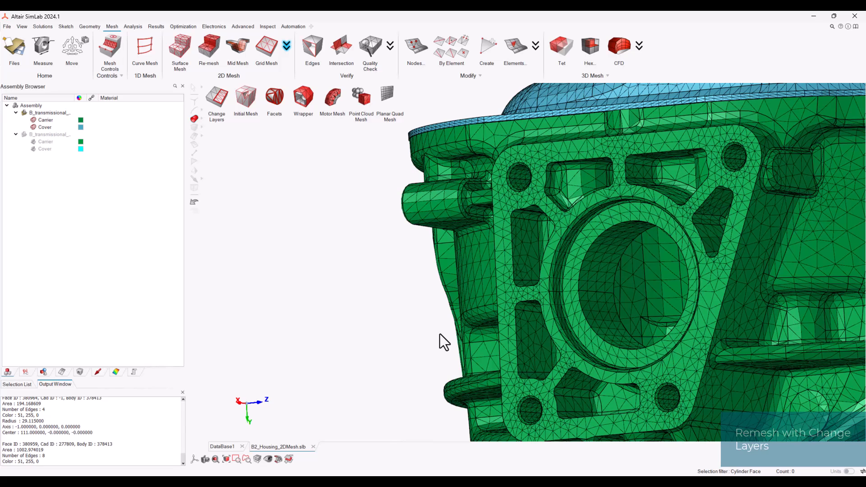
{"action": "left_click", "coordinate": [284, 50]}
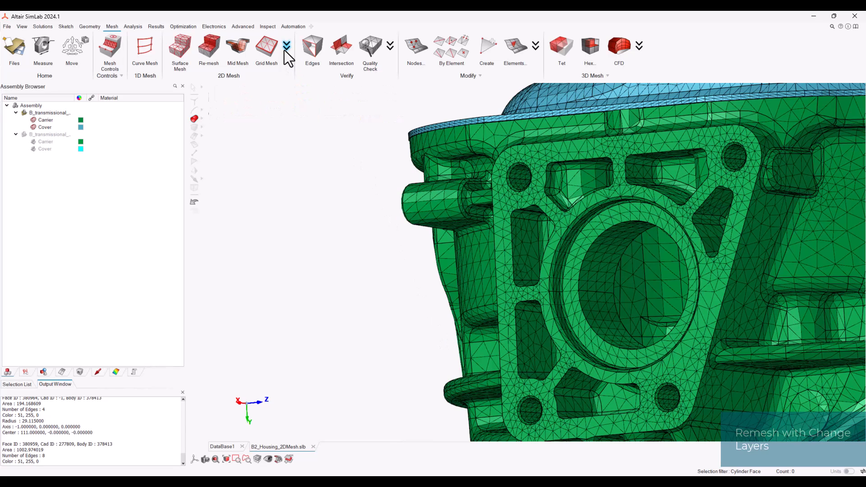
{"action": "mouse_move", "coordinate": [191, 457]}
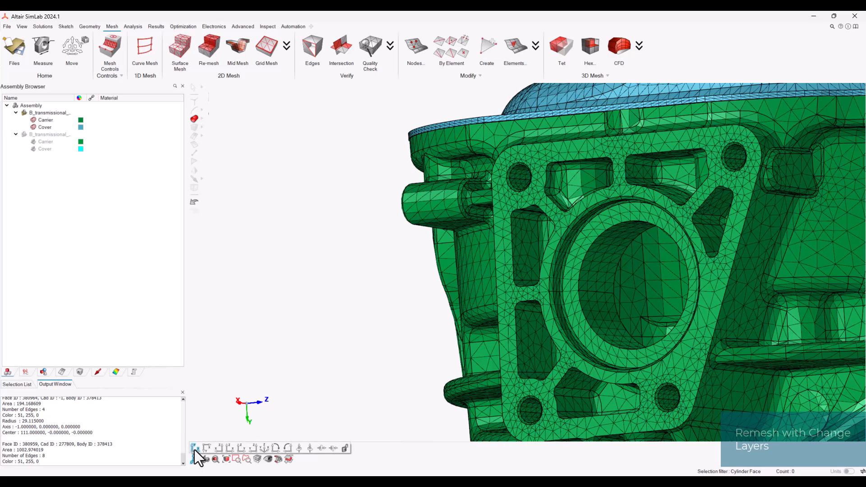
{"action": "left_click", "coordinate": [197, 450]}
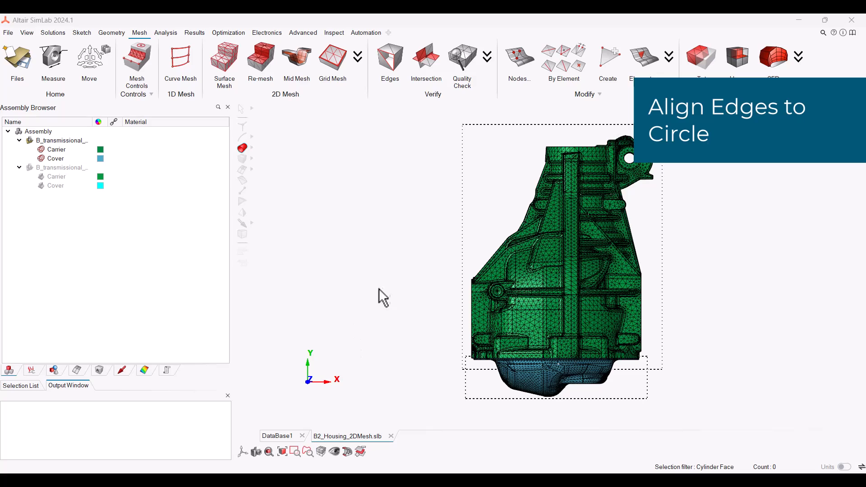
Set up an Align operation in Circle mode for the ring at the open end of the carrier's upper bore
{"action": "middle_click_drag", "start_coordinate": [394, 286], "coordinate": [521, 250]}
{"action": "right_click_drag", "start_coordinate": [521, 250], "coordinate": [536, 413]}
{"action": "scroll", "coordinate": [596, 345], "scroll_direction": "up", "scroll_amount": 5}
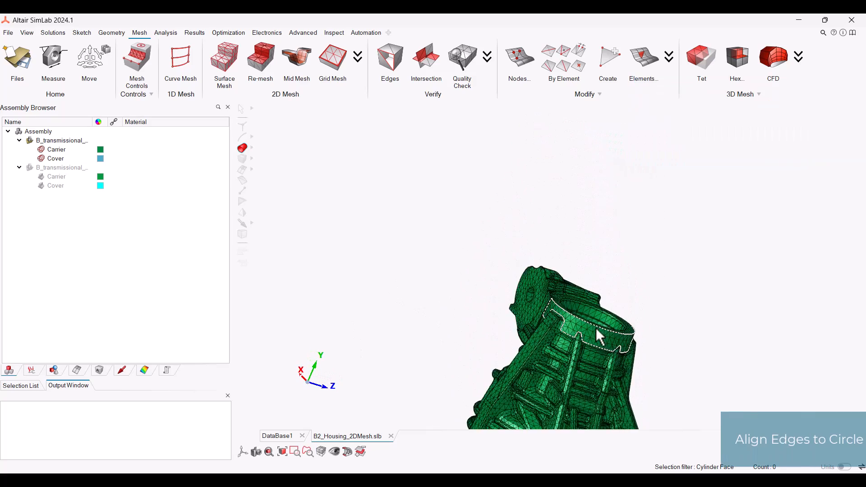
{"action": "right_click_drag", "start_coordinate": [574, 343], "coordinate": [511, 296]}
{"action": "middle_click_drag", "start_coordinate": [511, 296], "coordinate": [484, 267]}
{"action": "right_click_drag", "start_coordinate": [485, 267], "coordinate": [495, 342]}
{"action": "middle_click_drag", "start_coordinate": [470, 323], "coordinate": [495, 332]}
{"action": "scroll", "coordinate": [481, 273], "scroll_direction": "up", "scroll_amount": 3}
{"action": "right_click_drag", "start_coordinate": [497, 313], "coordinate": [507, 253]}
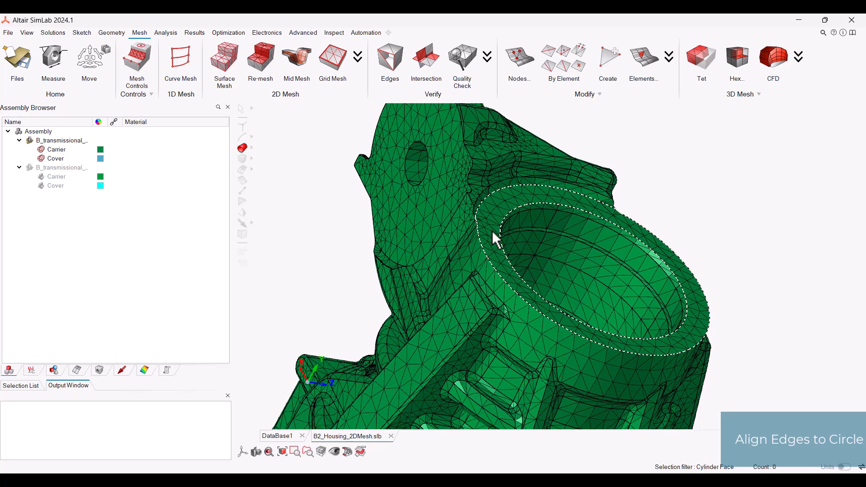
{"action": "left_click", "coordinate": [112, 33]}
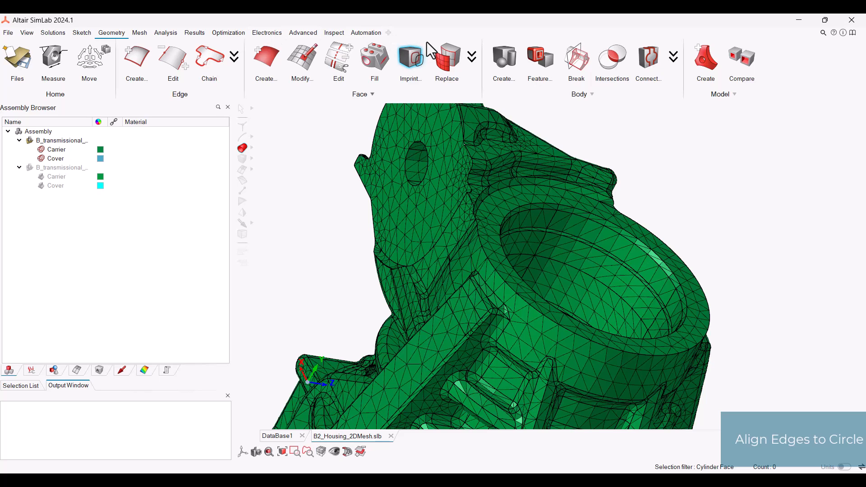
{"action": "left_click", "coordinate": [535, 65]}
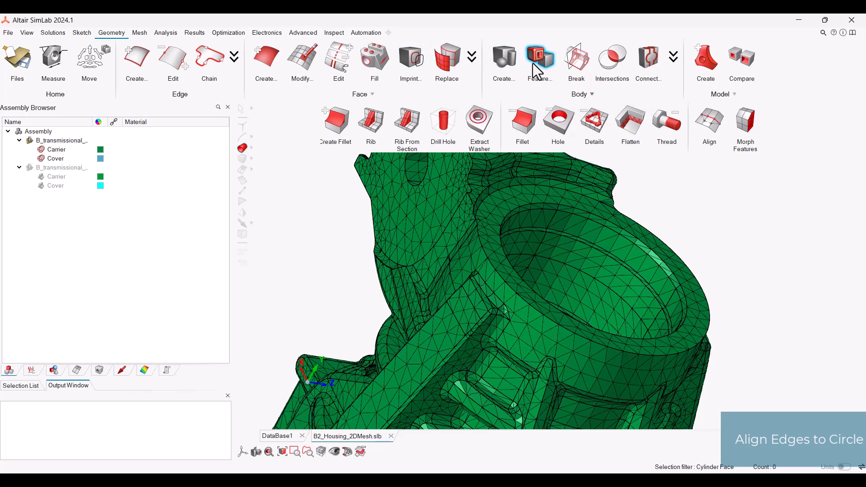
{"action": "left_click", "coordinate": [710, 128]}
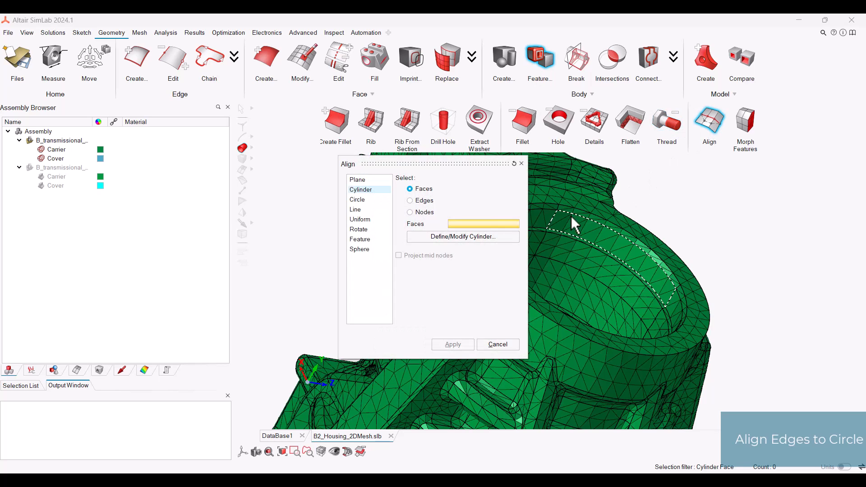
{"action": "left_click", "coordinate": [355, 199]}
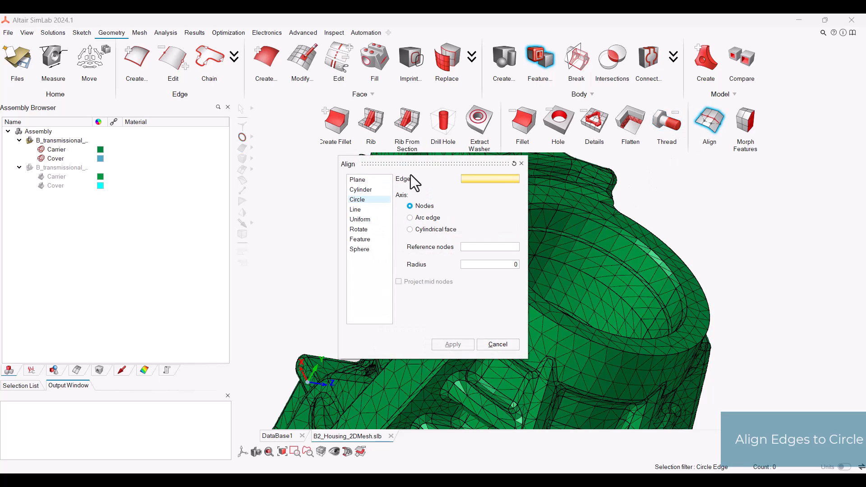
{"action": "left_click_drag", "start_coordinate": [449, 159], "coordinate": [387, 148]}
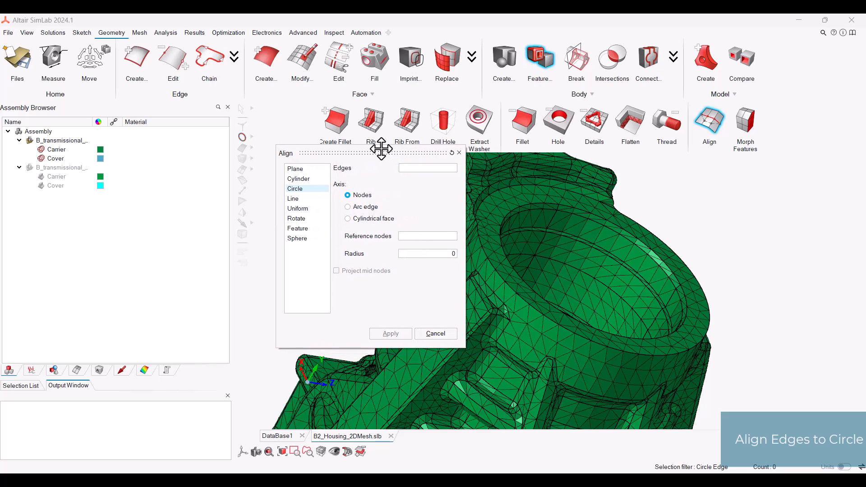
Select the outer edge loop of the bore's ring face as the edges to align, using the Edge Loop selection filter
{"action": "left_click", "coordinate": [250, 138]}
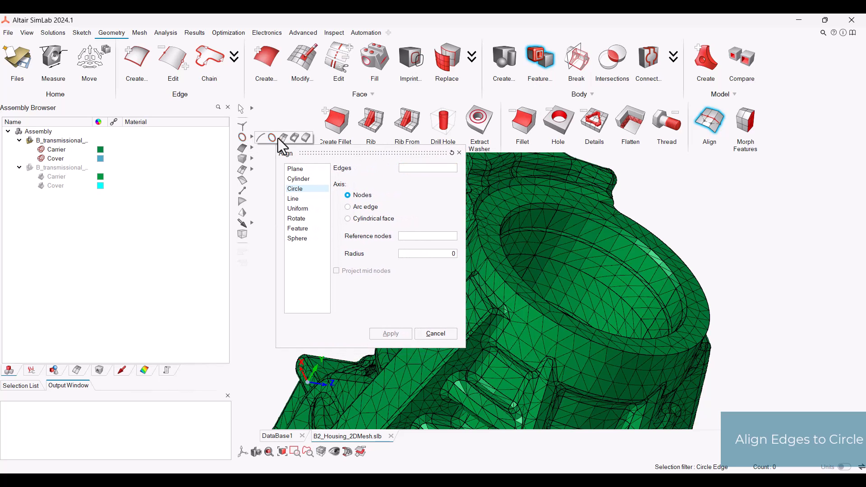
{"action": "left_click", "coordinate": [305, 138]}
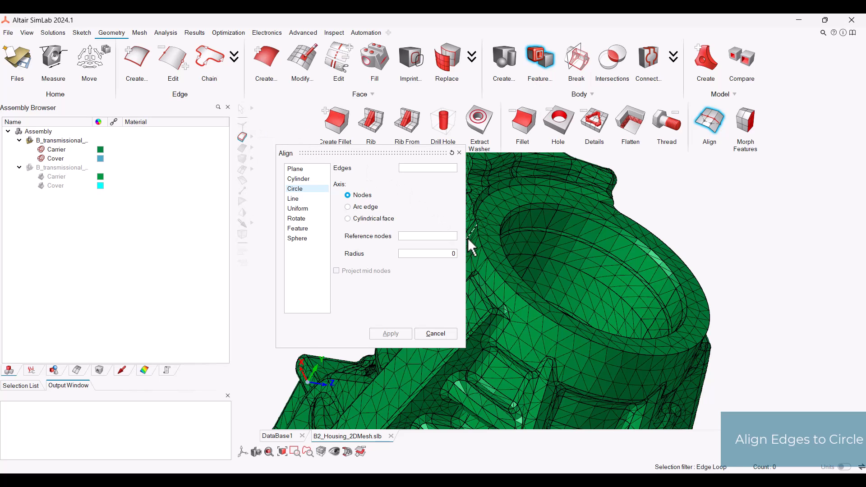
{"action": "left_click", "coordinate": [481, 241]}
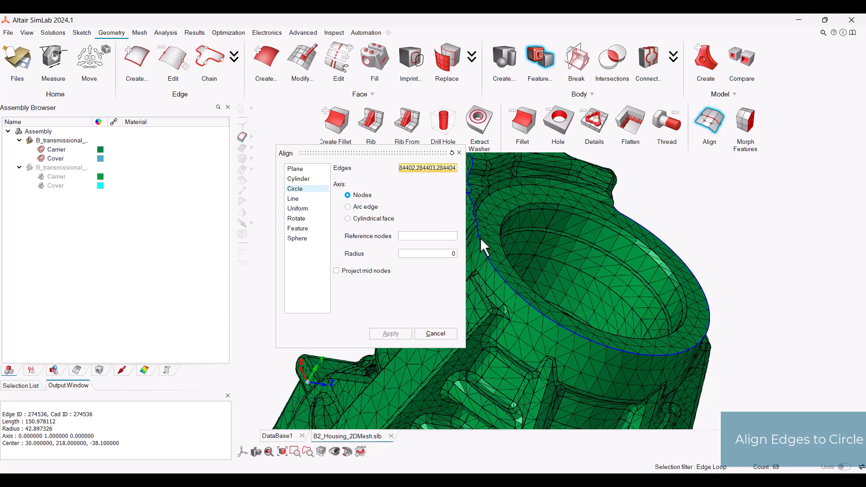
{"action": "key", "text": "Escape"}
{"action": "left_click", "coordinate": [481, 202]}
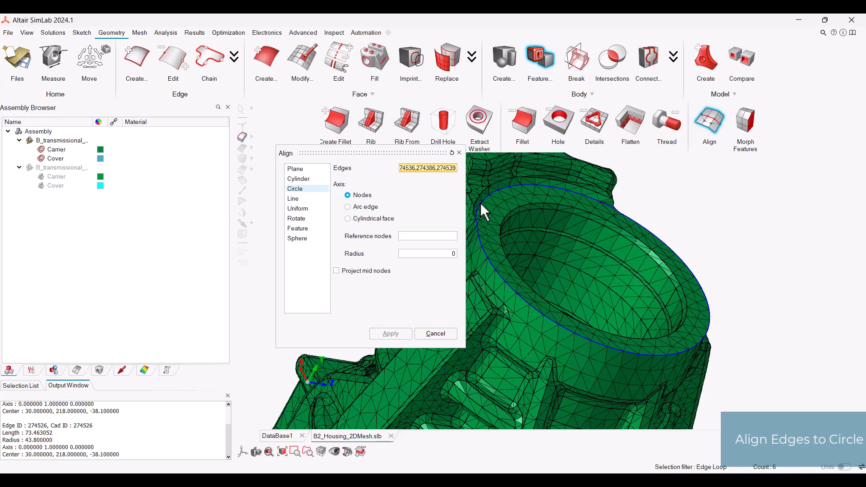
Align the outer edge loop to a circle through three reference nodes on the rim, with Project mid nodes enabled
{"action": "left_click", "coordinate": [437, 234]}
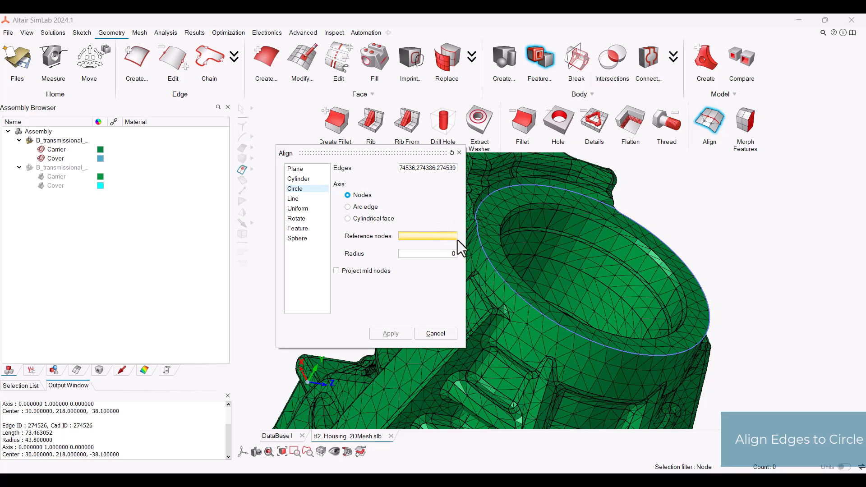
{"action": "left_click", "coordinate": [495, 269]}
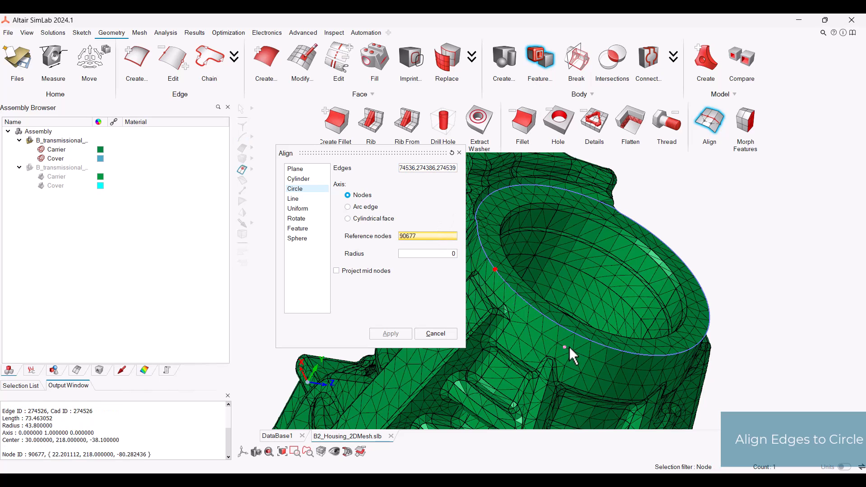
{"action": "left_click", "coordinate": [691, 279]}
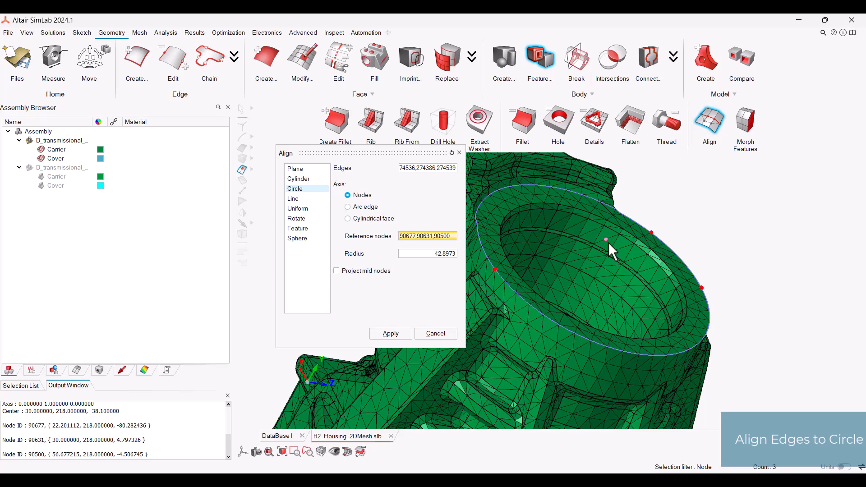
{"action": "left_click", "coordinate": [337, 271]}
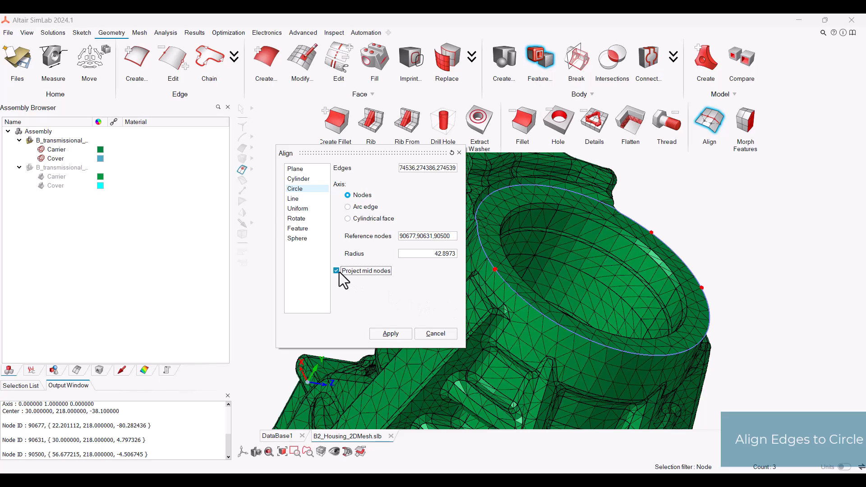
{"action": "left_click", "coordinate": [390, 335]}
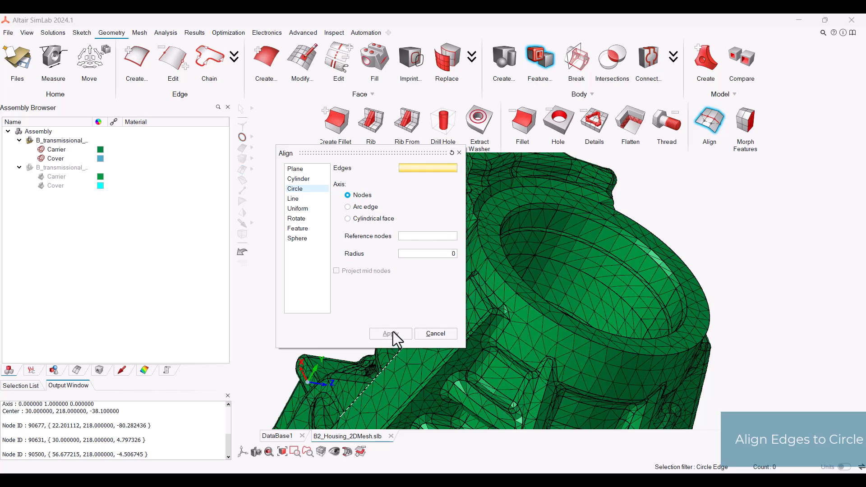
{"action": "left_click", "coordinate": [460, 153]}
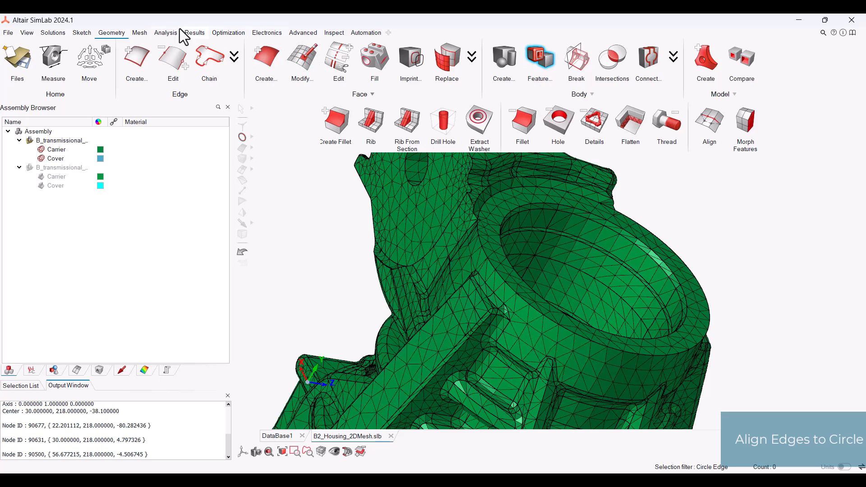
Remesh the bore's ring face using Change Layers with 2 axial/radial elements and 36 circular elements
{"action": "left_click", "coordinate": [141, 31]}
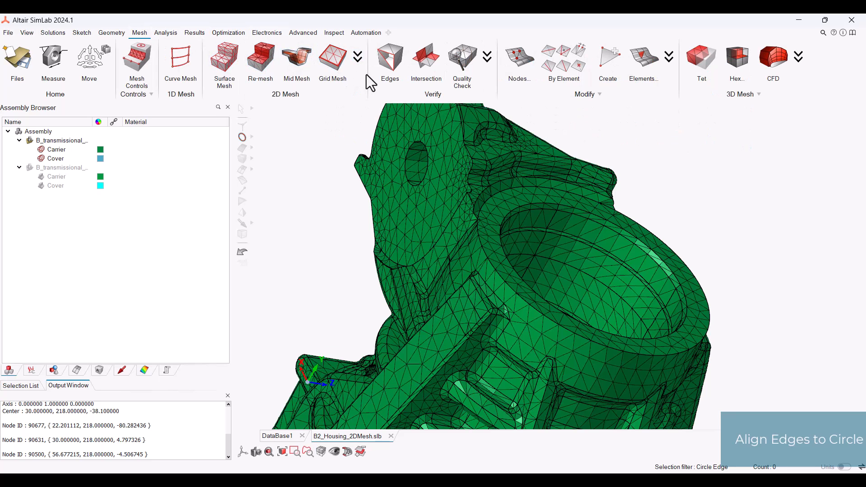
{"action": "left_click", "coordinate": [359, 62]}
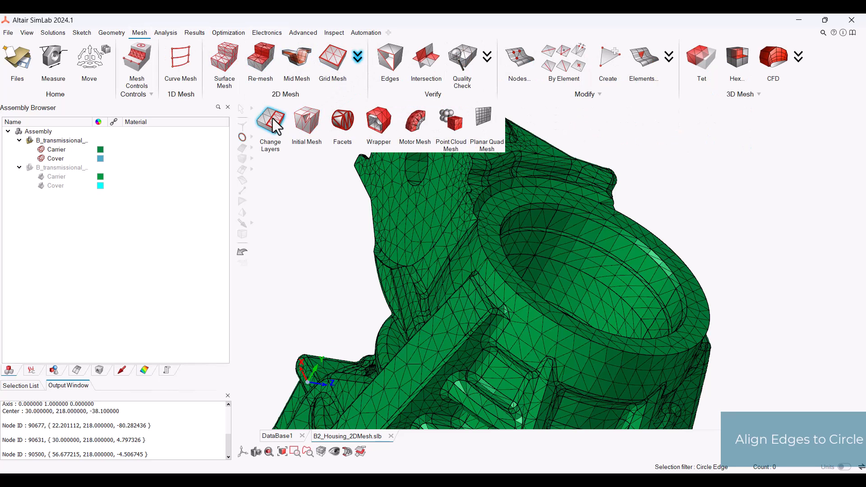
{"action": "left_click", "coordinate": [268, 130]}
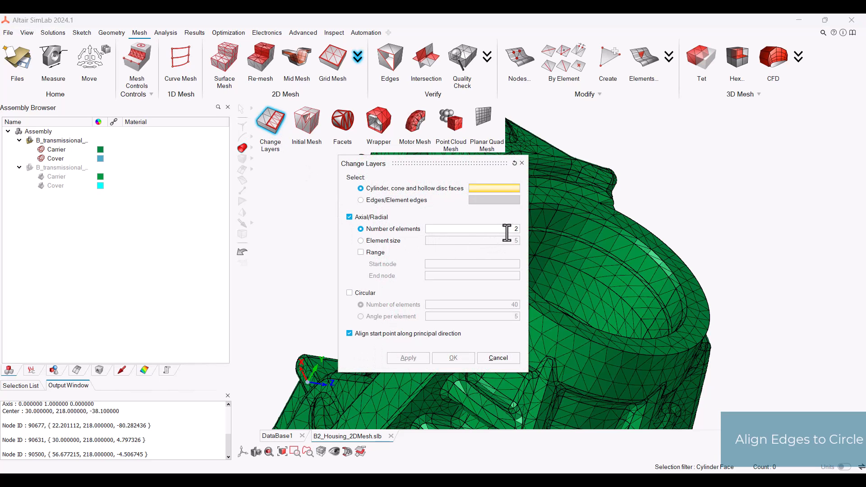
{"action": "left_click", "coordinate": [349, 292]}
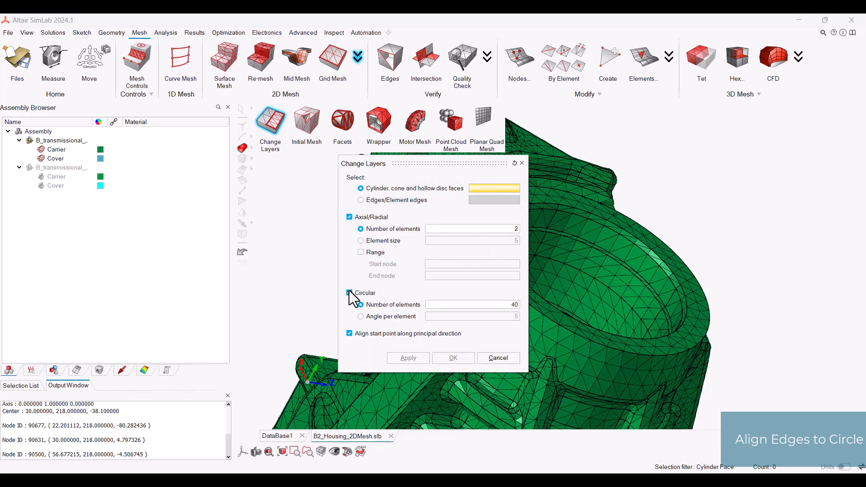
{"action": "left_click", "coordinate": [510, 305]}
{"action": "type", "text": "36"}
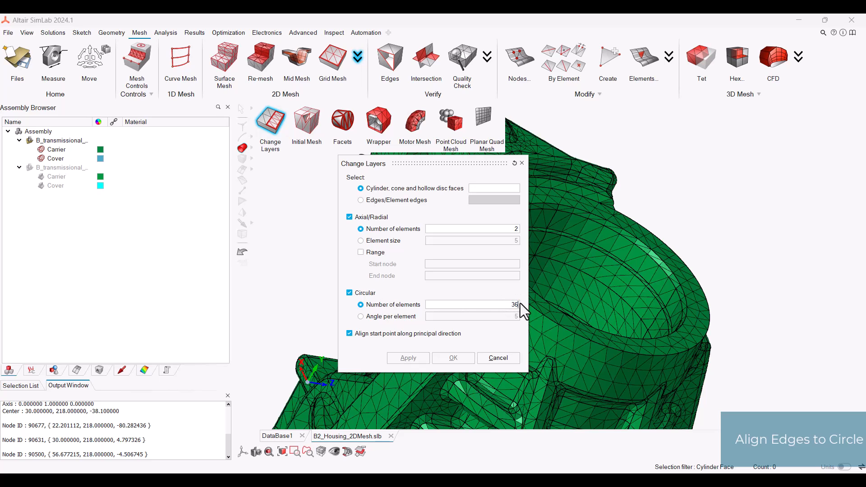
{"action": "left_click", "coordinate": [554, 313]}
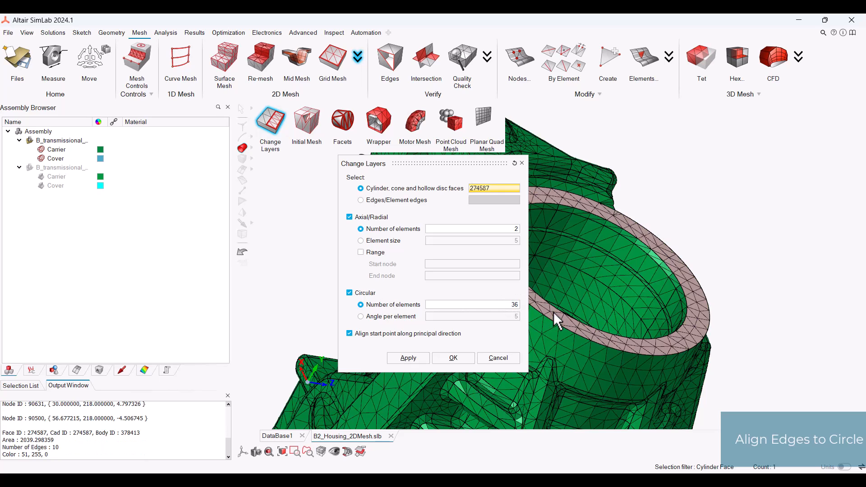
{"action": "left_click", "coordinate": [450, 361]}
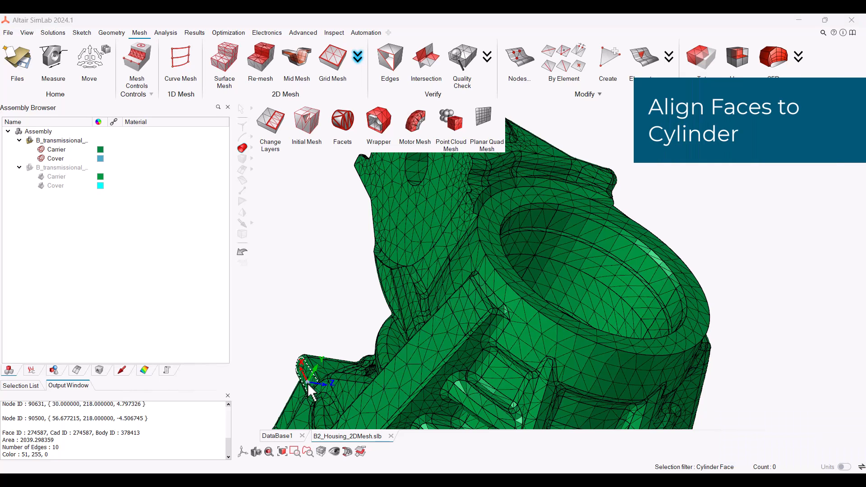
Set up an Align operation in Cylinder mode for faces, using the Fillet Face selection filter
{"action": "left_click", "coordinate": [112, 33]}
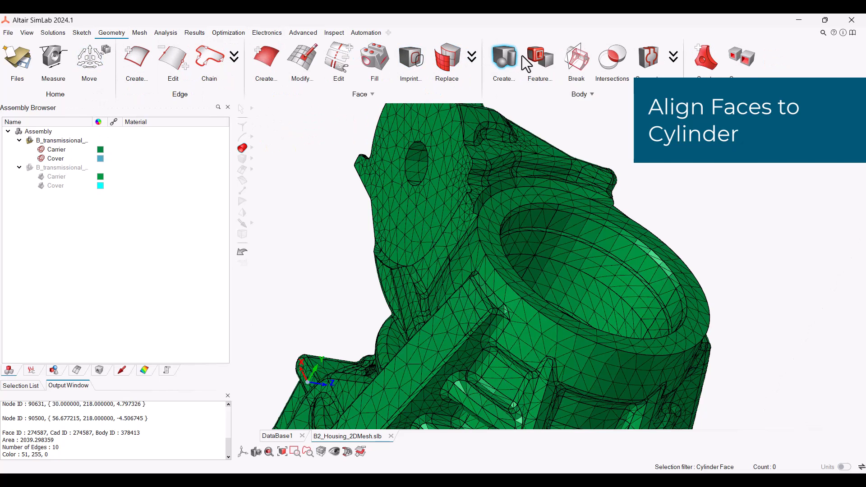
{"action": "left_click", "coordinate": [536, 58]}
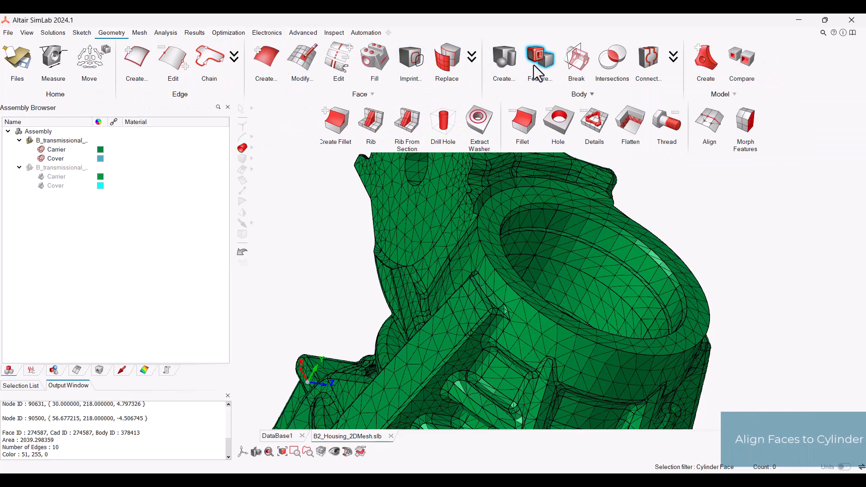
{"action": "left_click", "coordinate": [710, 122]}
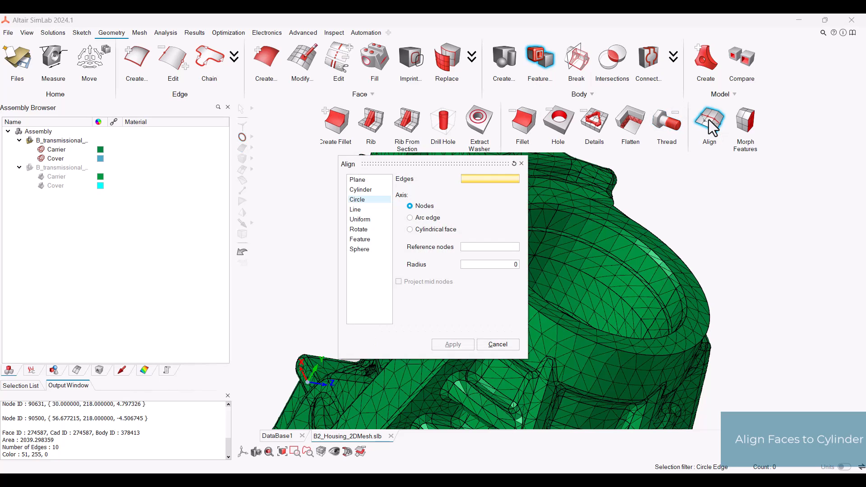
{"action": "left_click", "coordinate": [368, 190]}
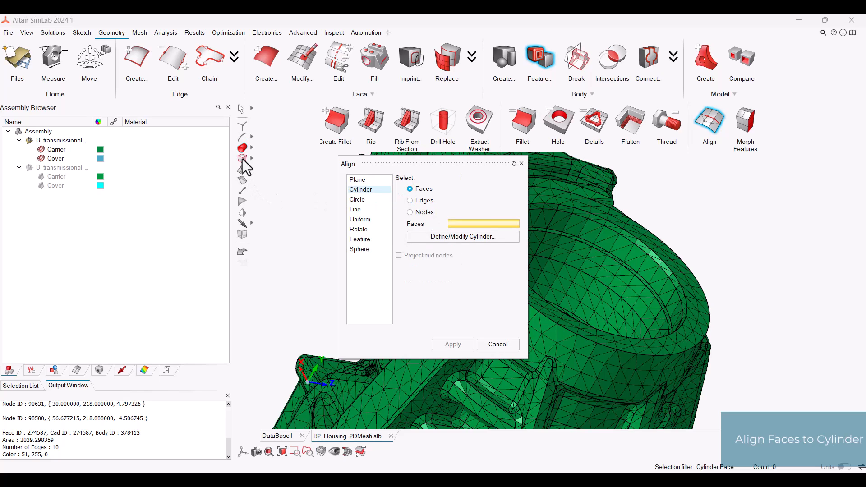
{"action": "left_click", "coordinate": [251, 148]}
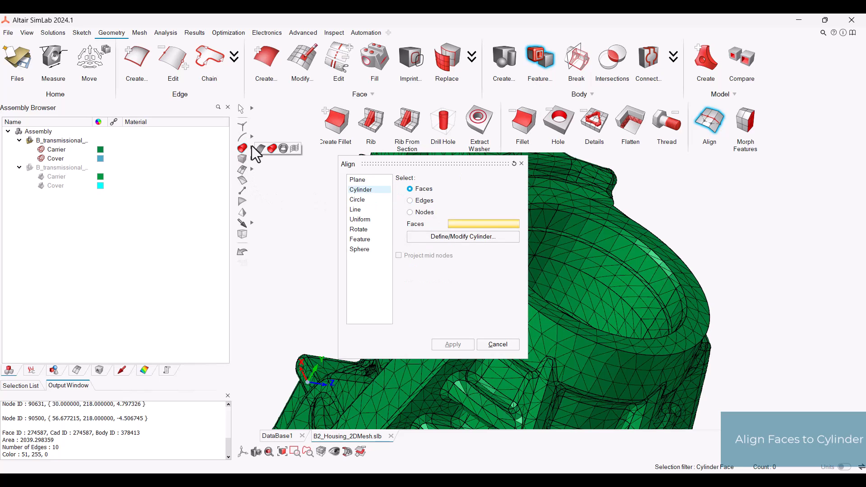
{"action": "left_click", "coordinate": [283, 148]}
Select the inner cylindrical faces of the upper bore and the narrow step and chamfer bands between them for cylinder alignment
{"action": "left_click_drag", "start_coordinate": [397, 165], "coordinate": [363, 163]}
{"action": "middle_click_drag", "start_coordinate": [604, 241], "coordinate": [586, 251]}
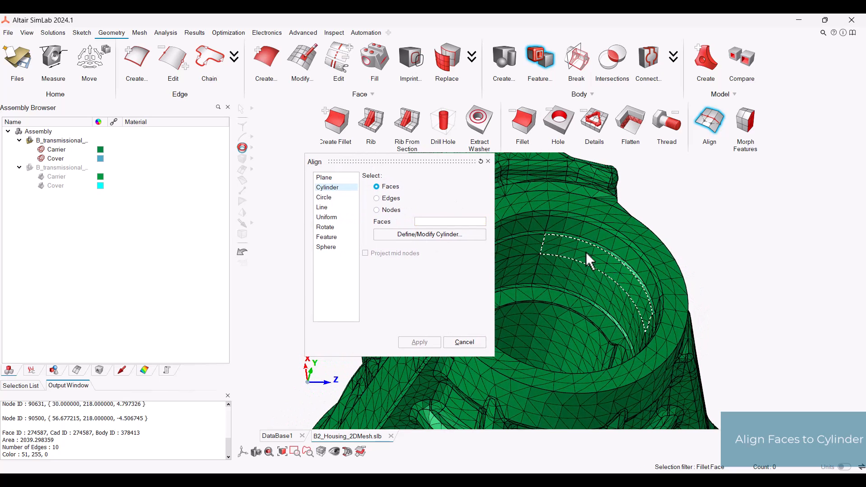
{"action": "left_click", "coordinate": [564, 290]}
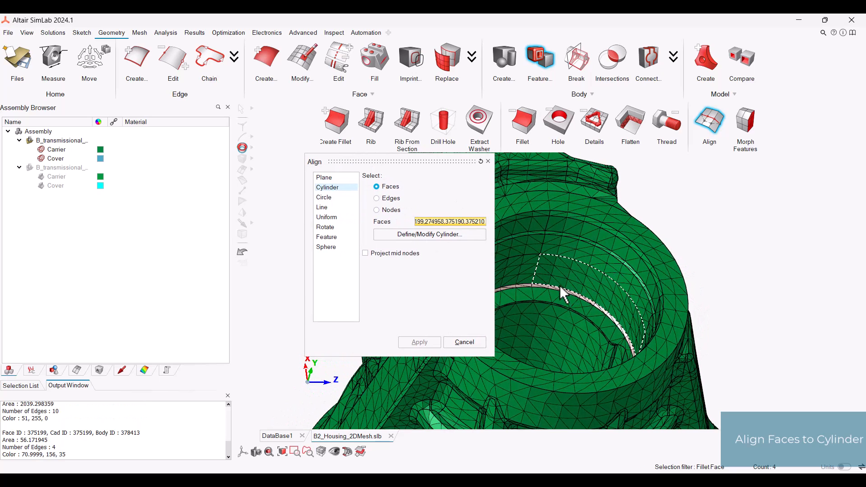
{"action": "left_click", "coordinate": [554, 242]}
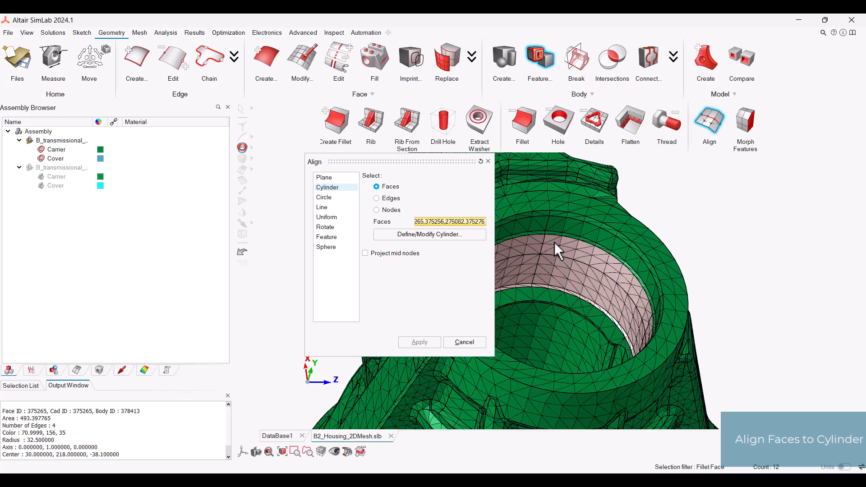
{"action": "left_click", "coordinate": [555, 234]}
{"action": "left_click", "coordinate": [550, 225]}
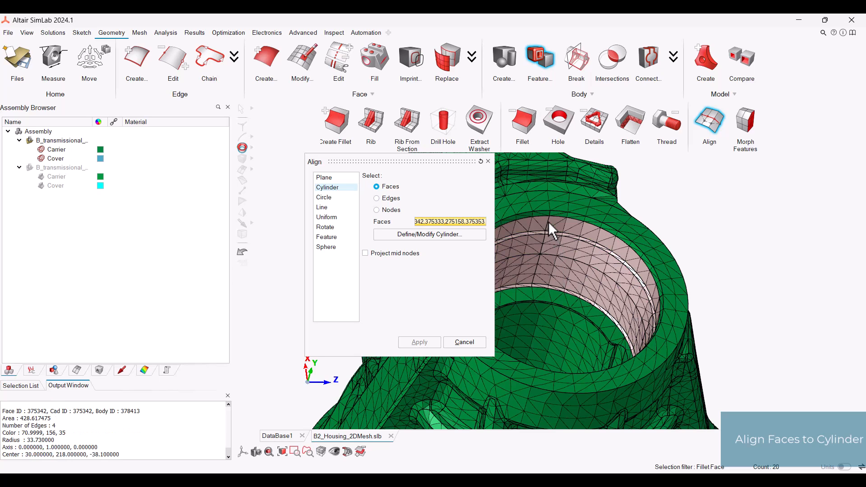
{"action": "left_click", "coordinate": [545, 215]}
{"action": "middle_click_drag", "start_coordinate": [545, 216], "coordinate": [660, 207]}
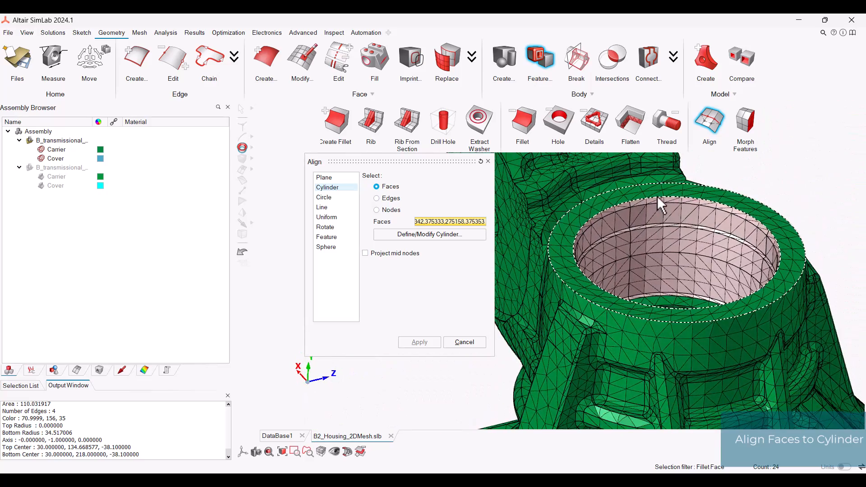
Define the target cylinder from the upper bore's inner cylindrical face and set its radius to 33
{"action": "left_click", "coordinate": [425, 235]}
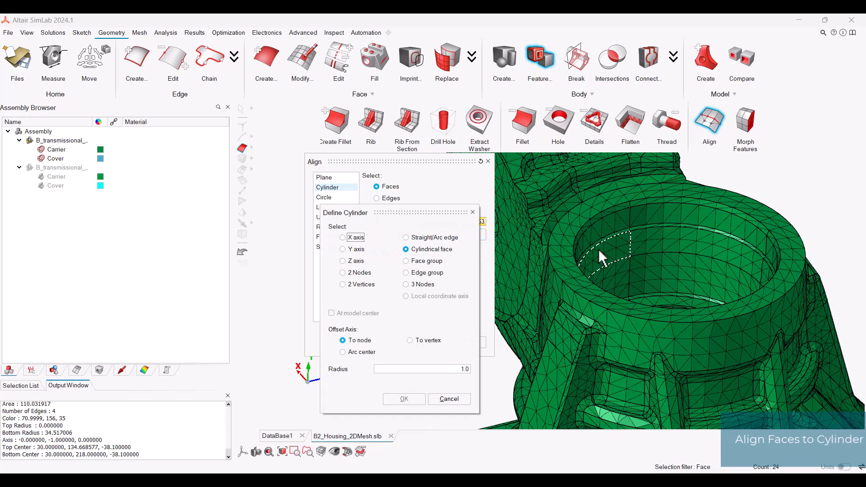
{"action": "left_click", "coordinate": [641, 272]}
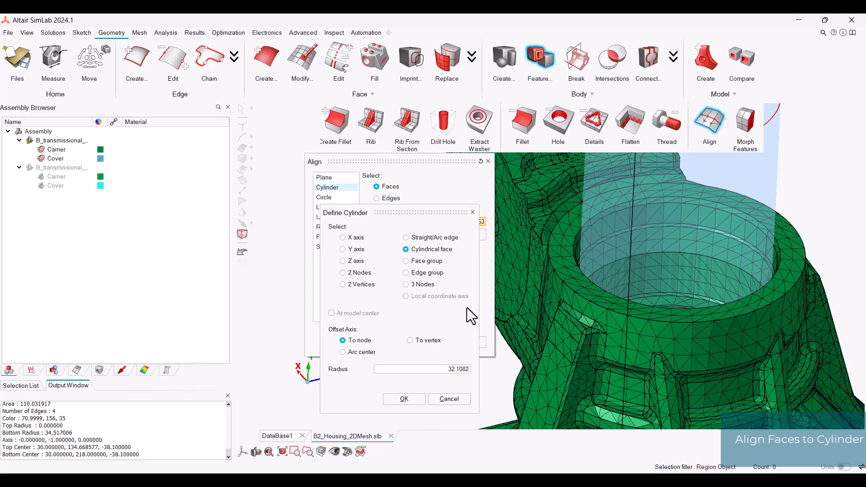
{"action": "left_click_drag", "start_coordinate": [444, 369], "coordinate": [465, 371]}
{"action": "key", "text": "BackSpace"}
{"action": "type", "text": "33"}
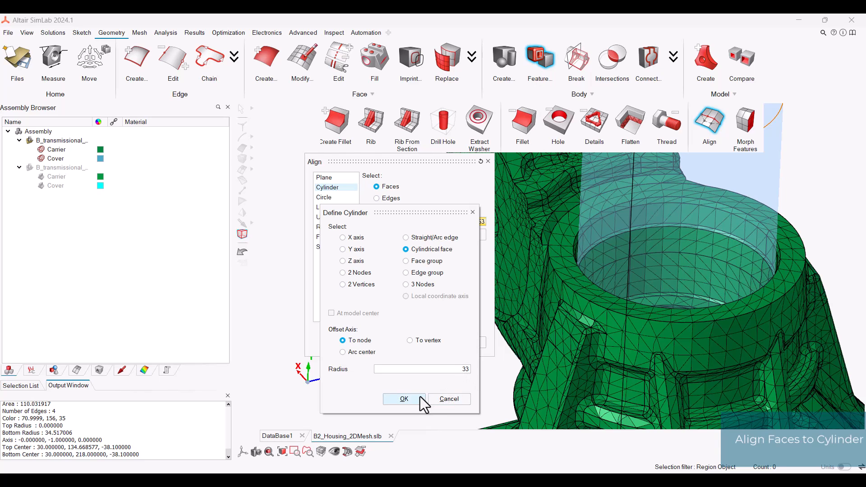
{"action": "left_click", "coordinate": [420, 398]}
Align the selected bore faces to the defined cylinder with Project mid nodes enabled
{"action": "left_click", "coordinate": [366, 254]}
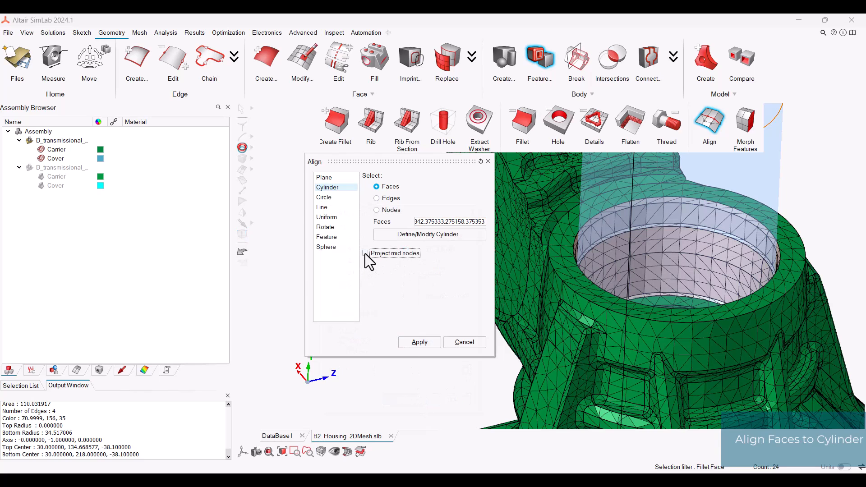
{"action": "left_click", "coordinate": [420, 343]}
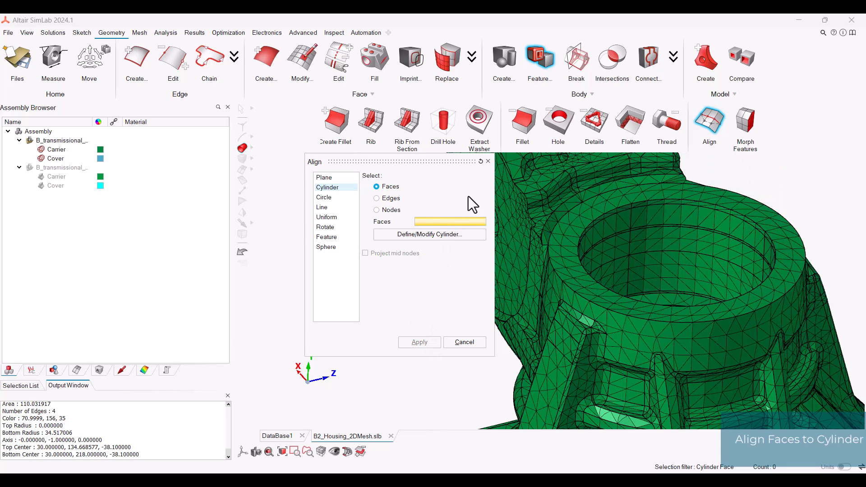
{"action": "left_click", "coordinate": [487, 162]}
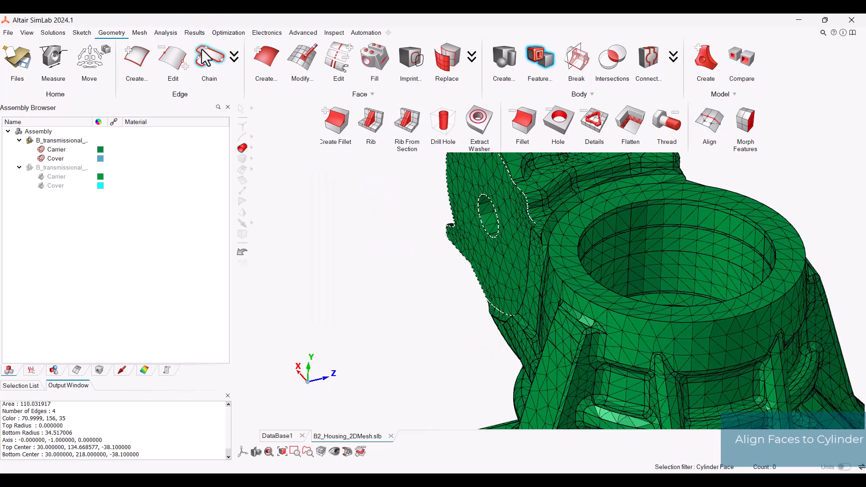
Merge the aligned inner bore faces into one face by recalling the previous selection, using the Merge option for boundary edges
{"action": "left_click", "coordinate": [346, 55]}
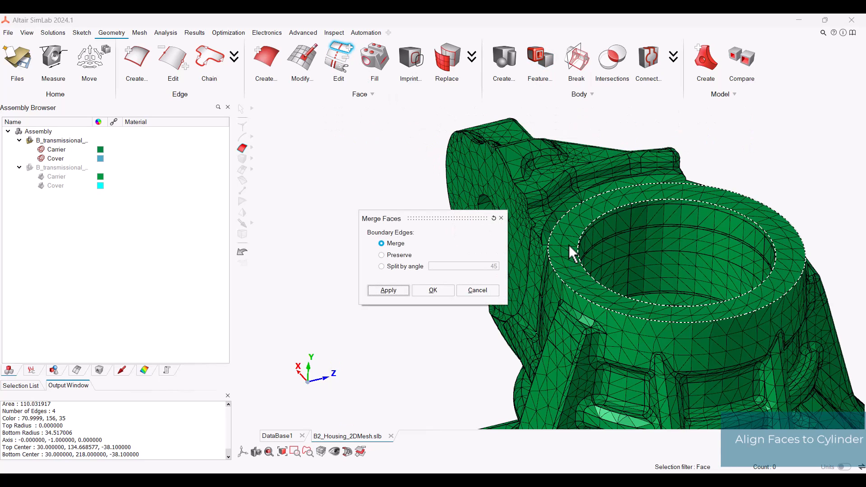
{"action": "right_click", "coordinate": [640, 245]}
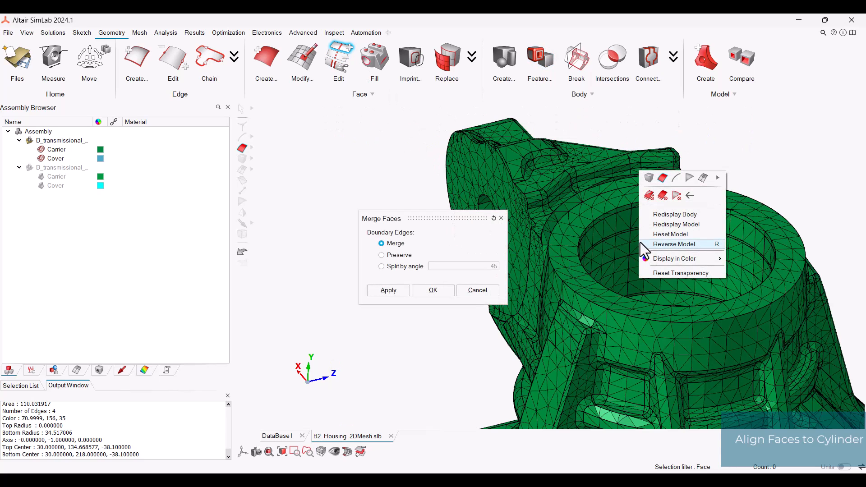
{"action": "left_click", "coordinate": [693, 191]}
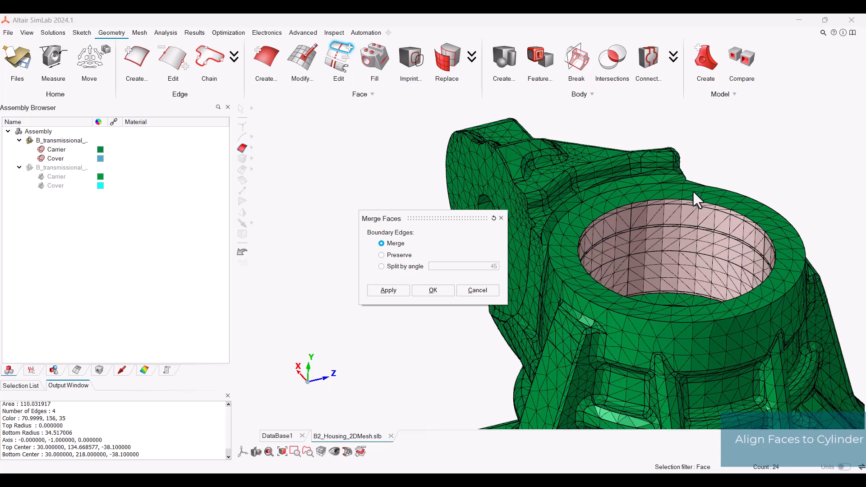
{"action": "left_click", "coordinate": [446, 292]}
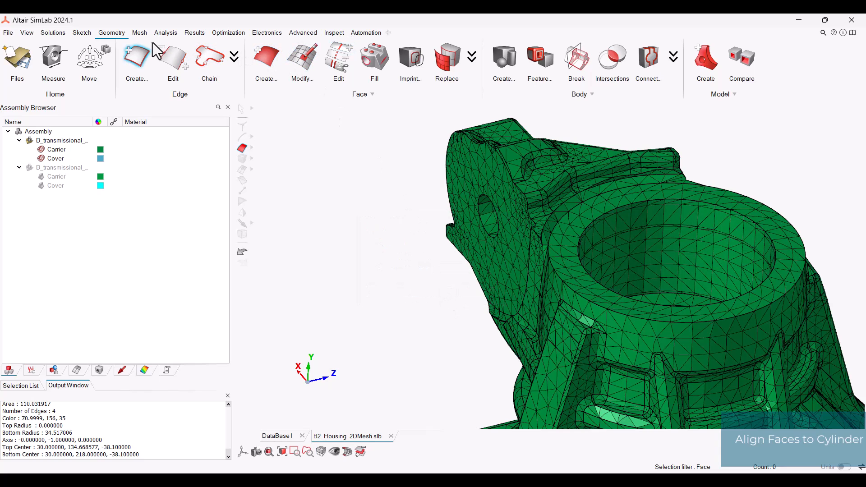
Remesh the merged bore cylinder using Change Layers with 8 axial/radial elements and the Circular option disabled
{"action": "left_click", "coordinate": [140, 34]}
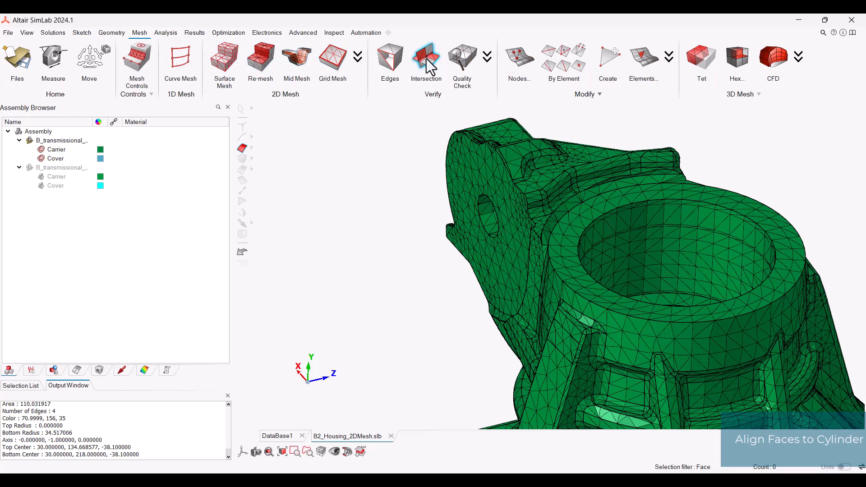
{"action": "left_click", "coordinate": [359, 58]}
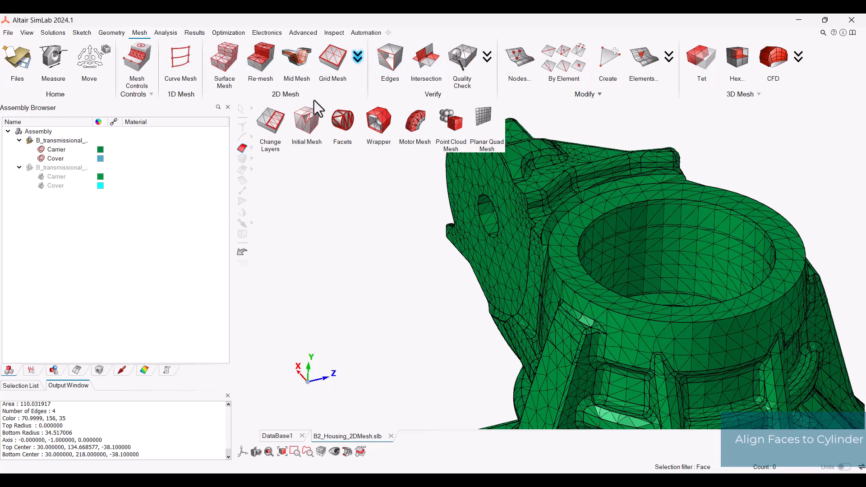
{"action": "left_click", "coordinate": [272, 124]}
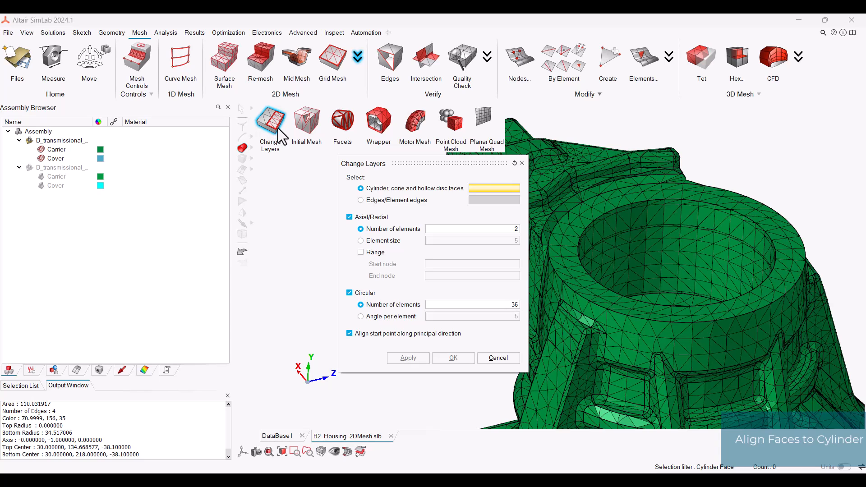
{"action": "left_click", "coordinate": [349, 292]}
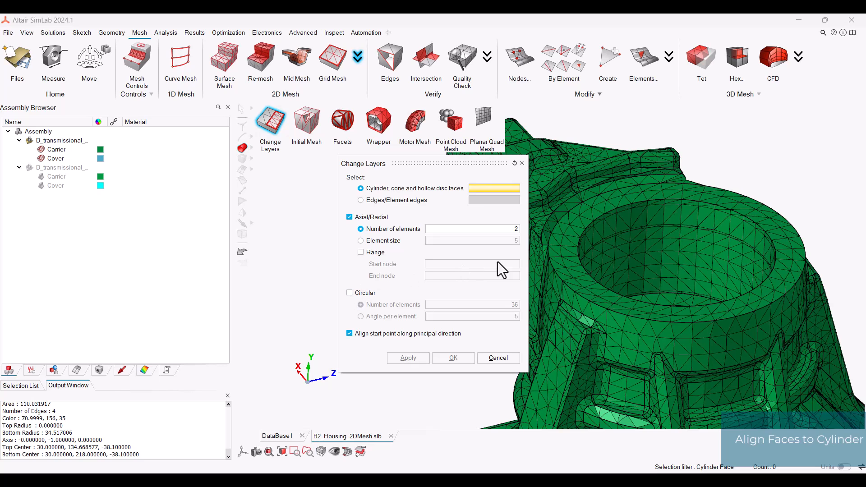
{"action": "left_click", "coordinate": [624, 253]}
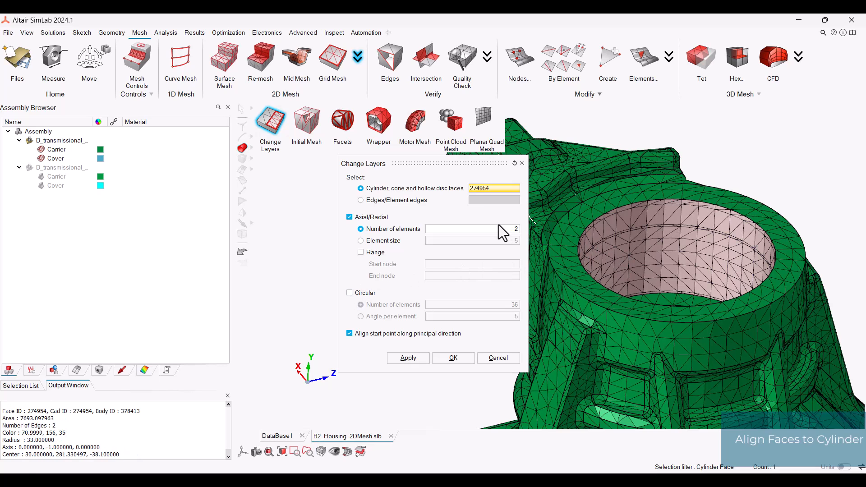
{"action": "left_click", "coordinate": [514, 229]}
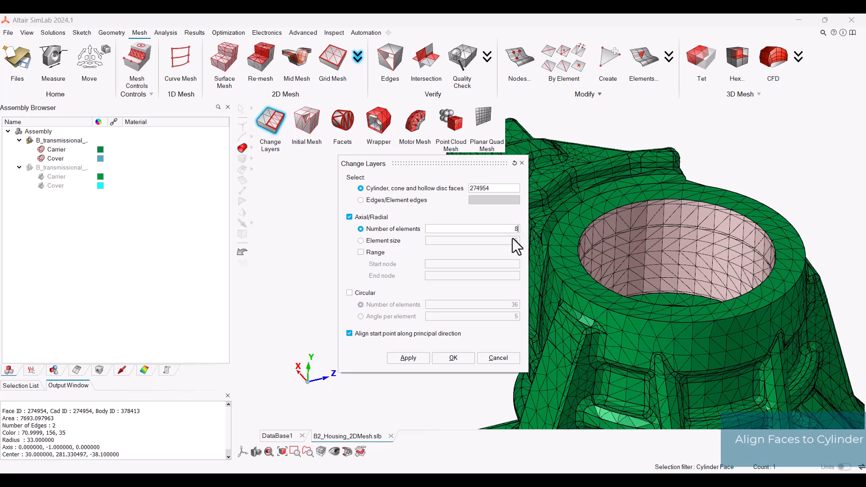
{"action": "left_click", "coordinate": [467, 357]}
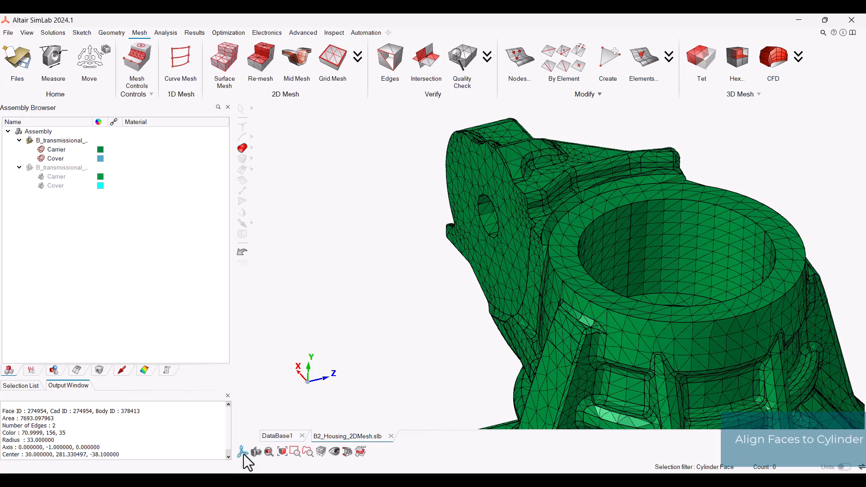
Select the cylindrical faces of the small cross hole inside the bore on the carrier
{"action": "mouse_move", "coordinate": [244, 454]}
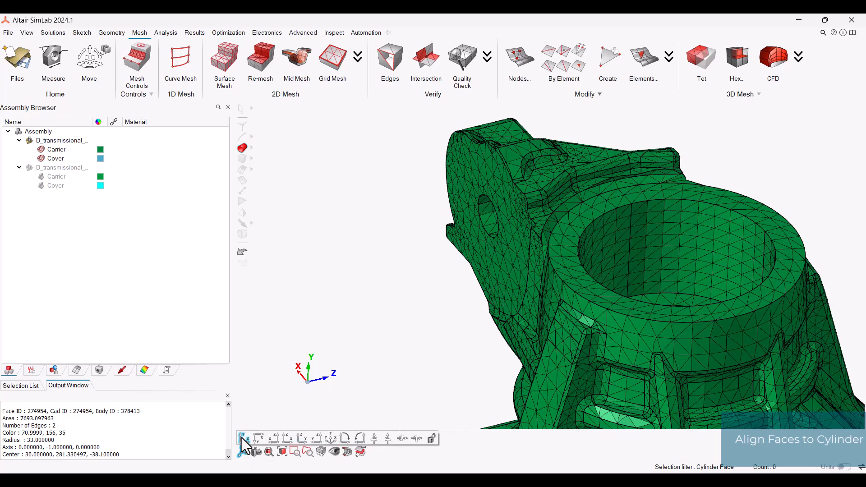
{"action": "left_click", "coordinate": [244, 439]}
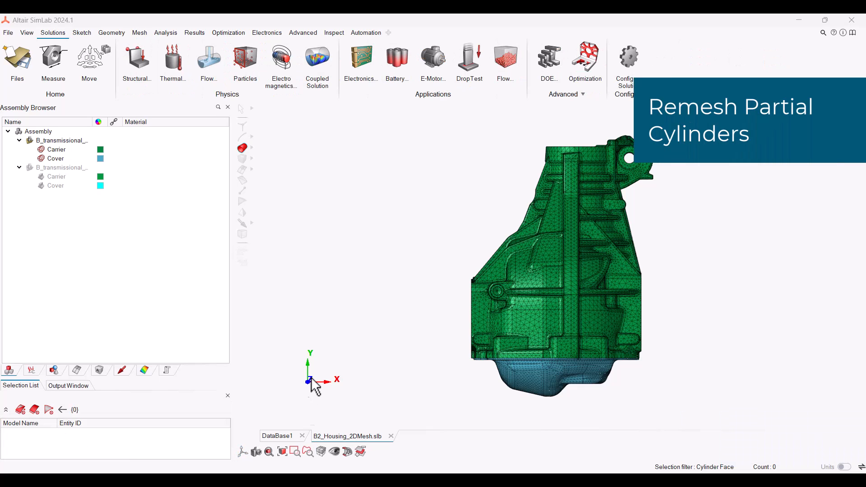
{"action": "middle_click_drag", "start_coordinate": [564, 196], "coordinate": [568, 289]}
{"action": "right_click_drag", "start_coordinate": [596, 217], "coordinate": [598, 351]}
{"action": "scroll", "coordinate": [580, 313], "scroll_direction": "up", "scroll_amount": 6}
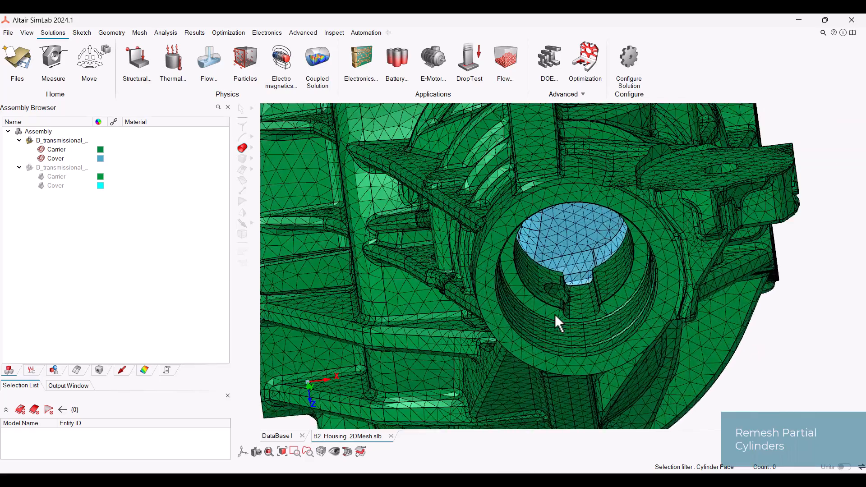
{"action": "middle_click_drag", "start_coordinate": [556, 316], "coordinate": [566, 289]}
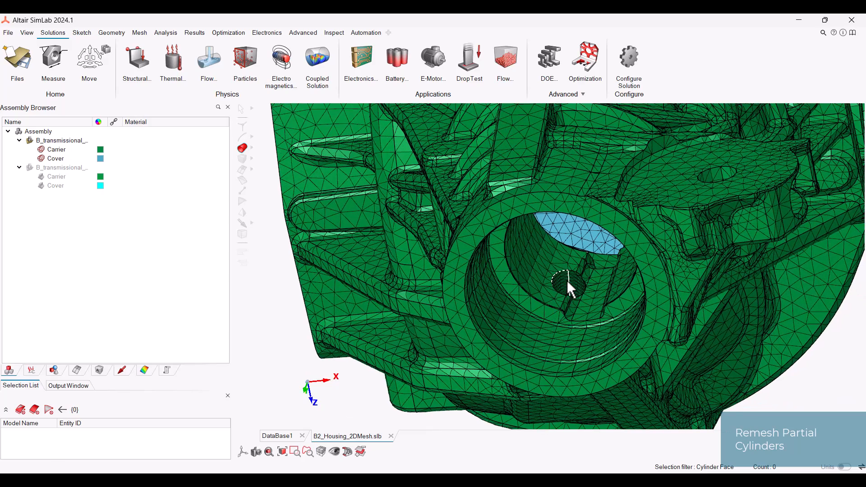
{"action": "left_click", "coordinate": [567, 282]}
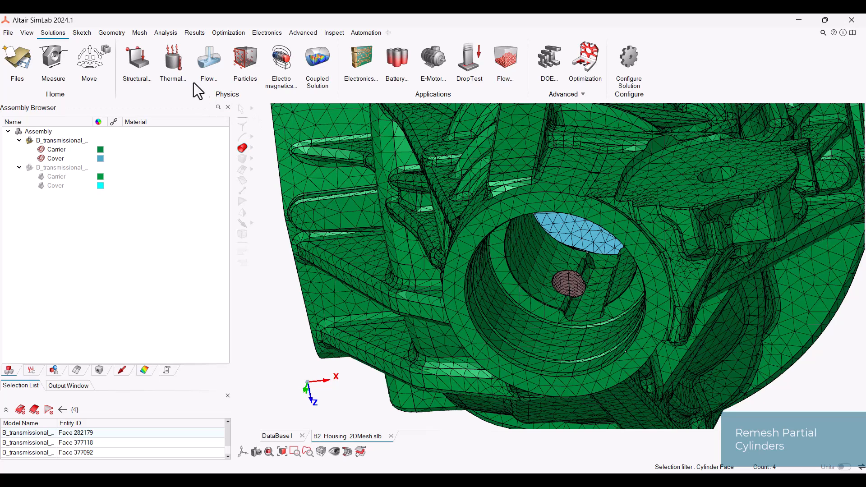
Create an IsoLine mesh control on the small hole's faces with axial element size 4 and 16 elements along the circle
{"action": "left_click", "coordinate": [139, 33]}
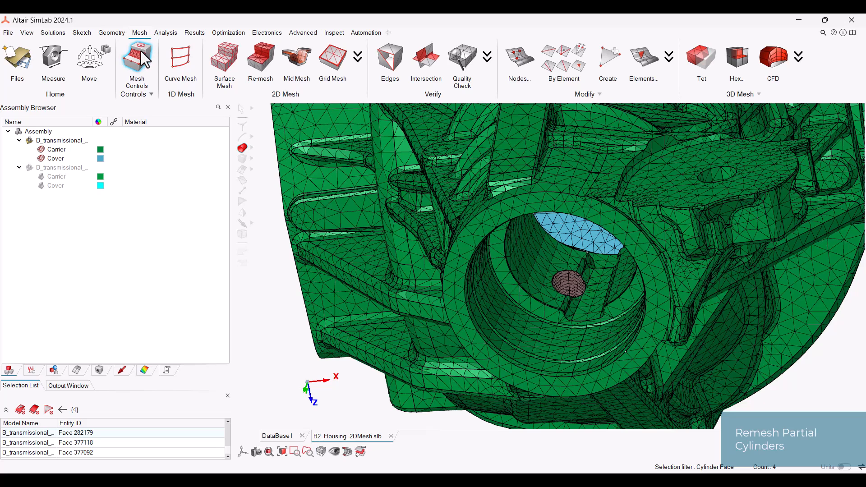
{"action": "left_click", "coordinate": [141, 53]}
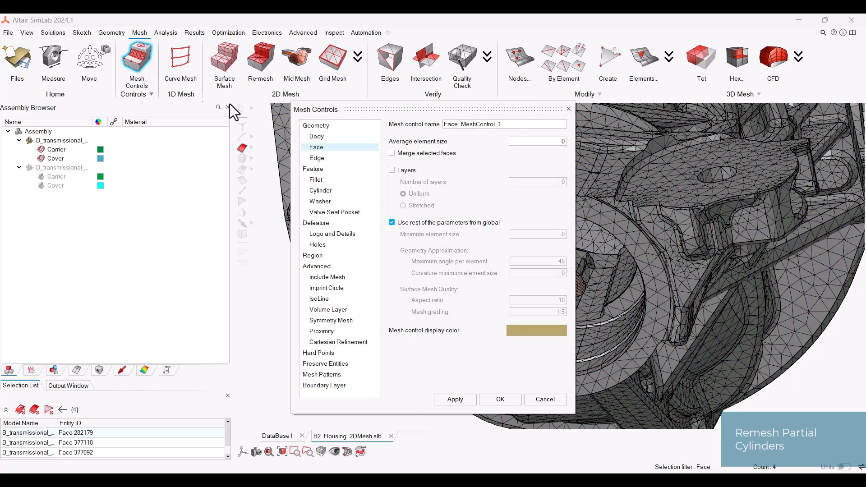
{"action": "left_click", "coordinate": [350, 299]}
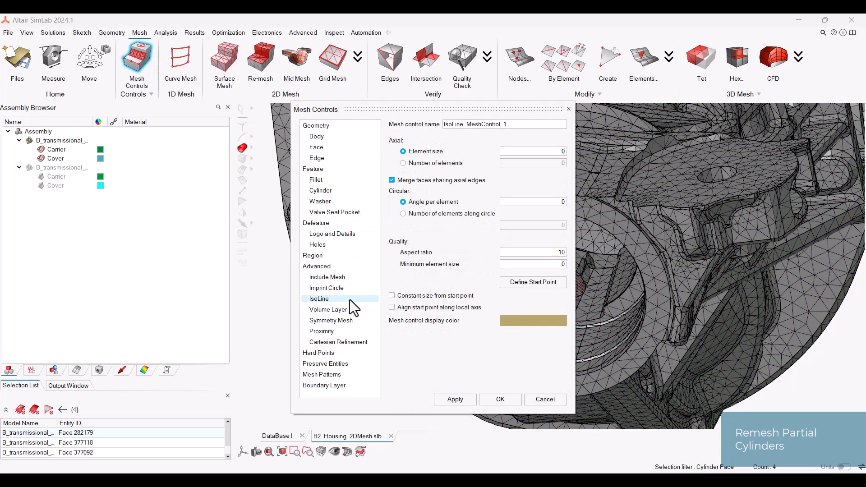
{"action": "left_click", "coordinate": [534, 150]}
{"action": "type", "text": "4"}
{"action": "left_click", "coordinate": [442, 215]}
{"action": "left_click", "coordinate": [557, 225]}
{"action": "type", "text": "16"}
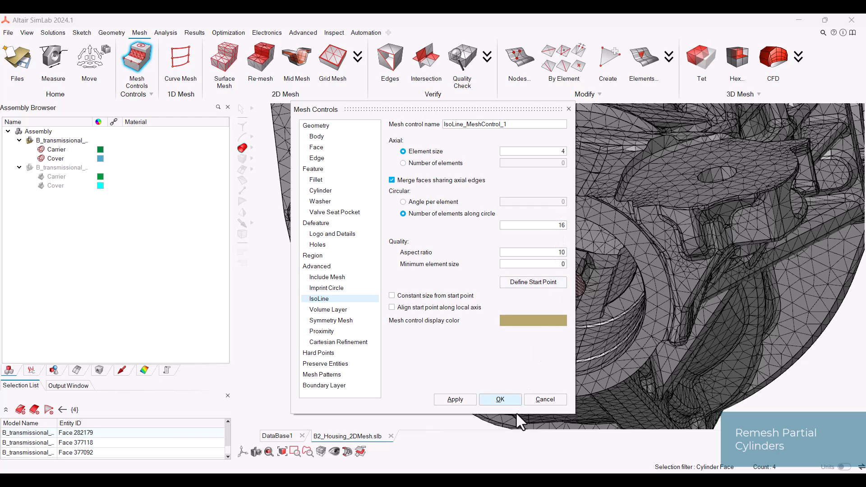
{"action": "left_click", "coordinate": [505, 400]}
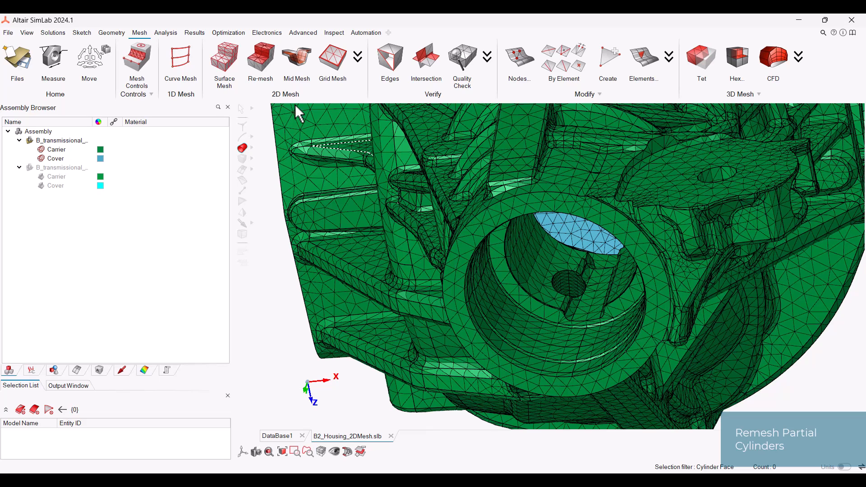
Start a Surface Local Re-mesh and select the small hole's cylinder faces together with their adjacent faces
{"action": "left_click", "coordinate": [260, 63]}
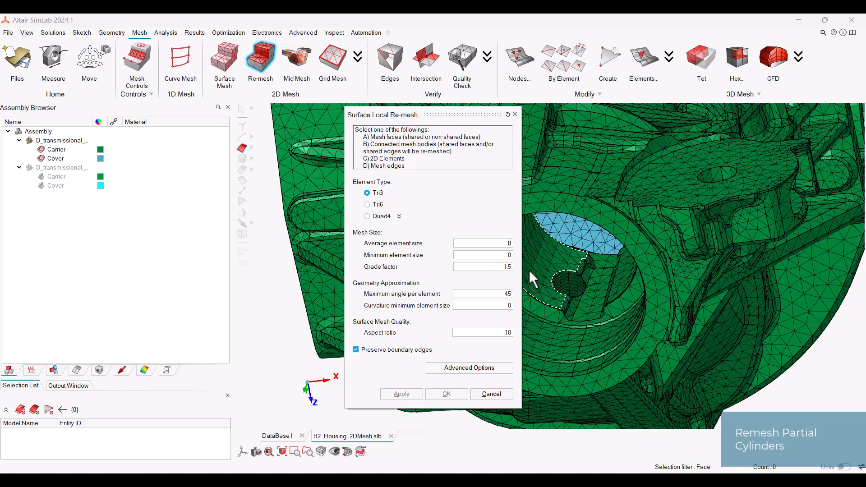
{"action": "left_click", "coordinate": [252, 149]}
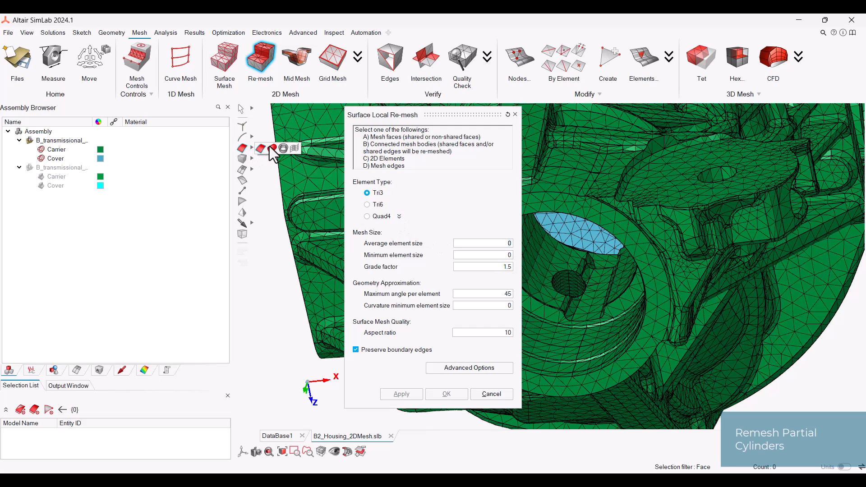
{"action": "left_click", "coordinate": [267, 148]}
{"action": "left_click", "coordinate": [567, 280]}
{"action": "right_click", "coordinate": [564, 280]}
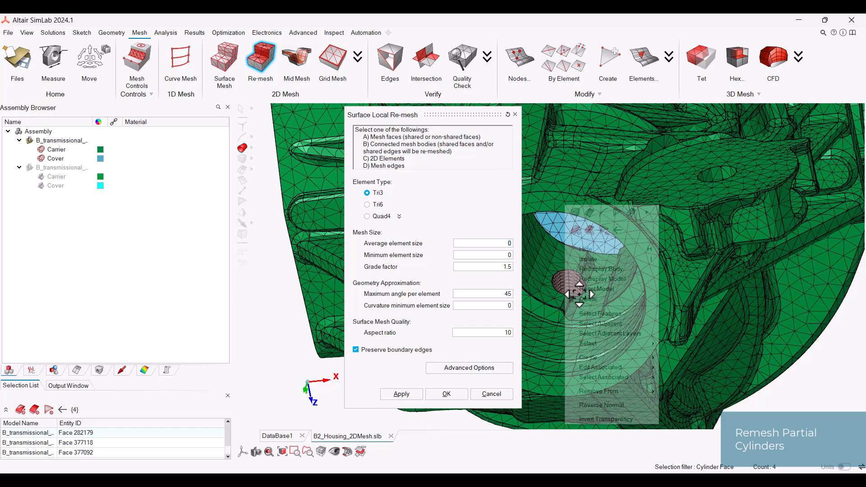
{"action": "left_click", "coordinate": [616, 322]}
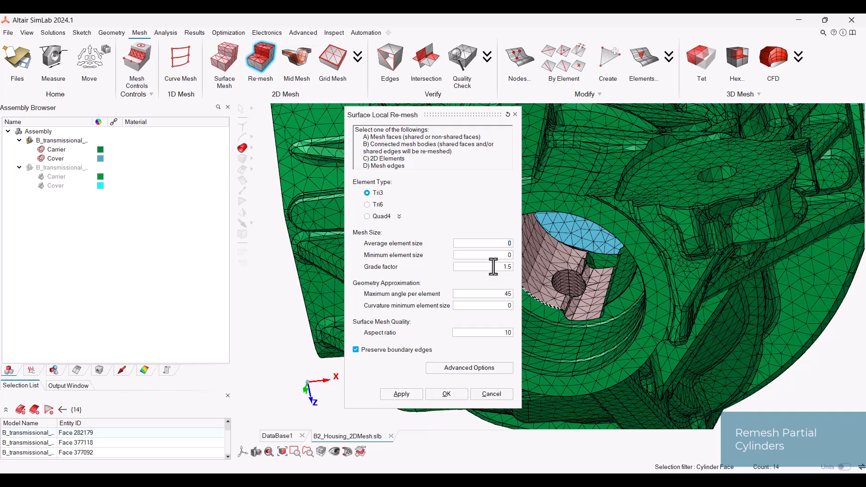
Remesh the selected faces as Tri6 with average element size 6, maximum angle 30 and curvature minimum element size 2
{"action": "left_click", "coordinate": [366, 204]}
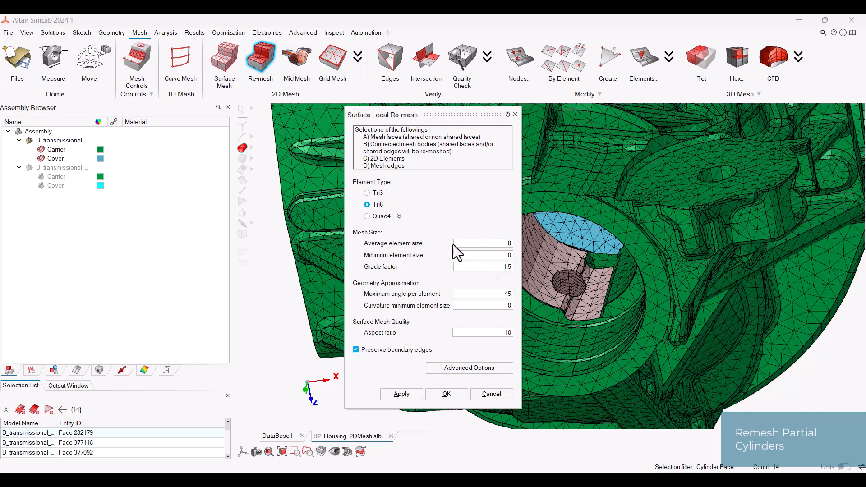
{"action": "type", "text": "6"}
{"action": "left_click_drag", "start_coordinate": [503, 293], "coordinate": [510, 306]}
{"action": "type", "text": "30"}
{"action": "type", "text": "2"}
{"action": "left_click", "coordinate": [455, 393]}
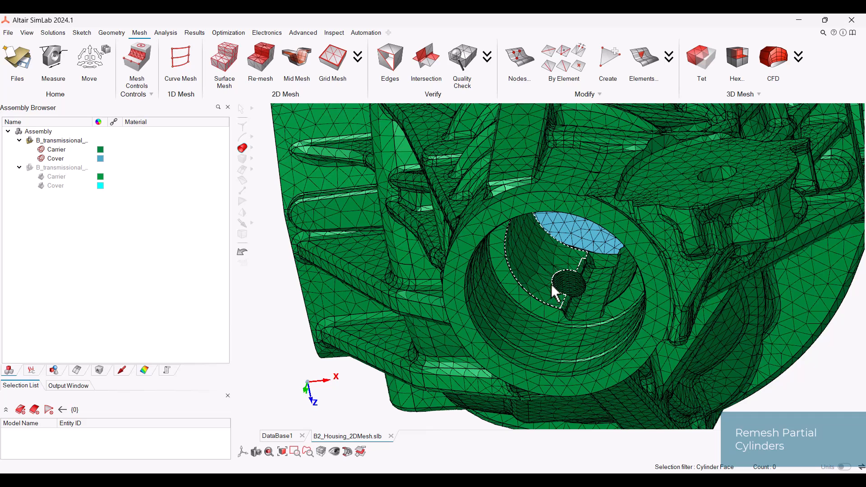
Restore the previous selection of the small hole's cylinder faces and their adjacent faces, and hide these faces
{"action": "right_click", "coordinate": [537, 282]}
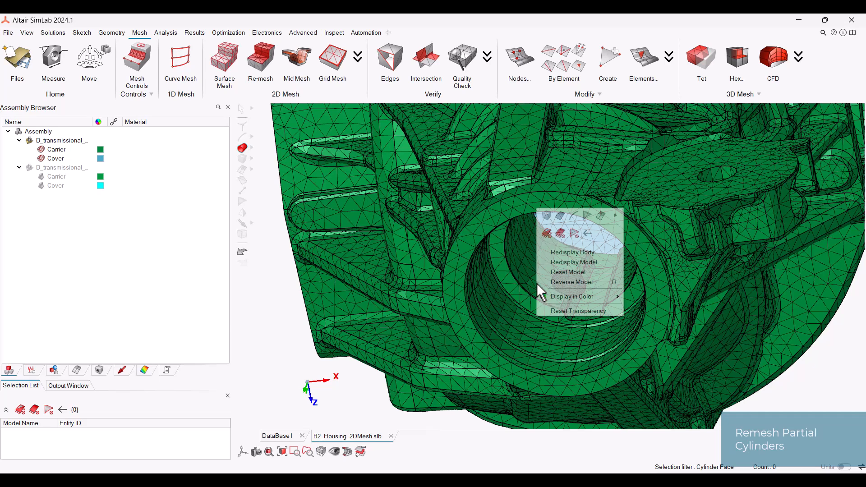
{"action": "left_click", "coordinate": [587, 234]}
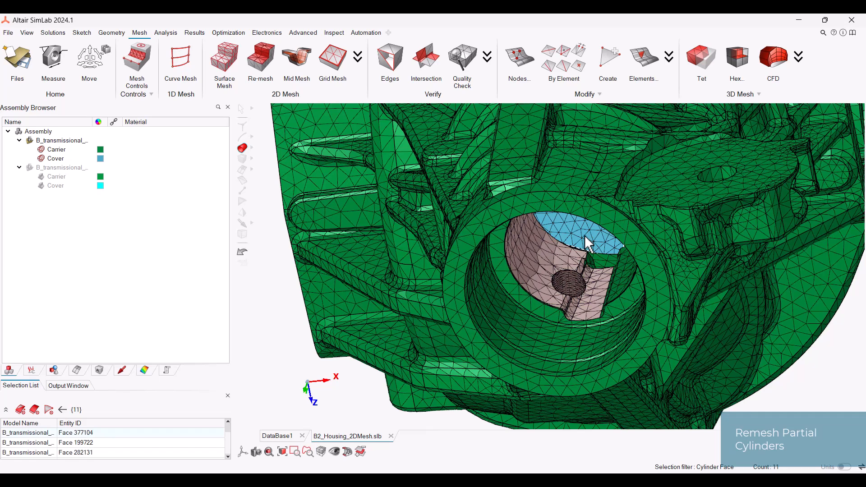
{"action": "right_click", "coordinate": [550, 265]}
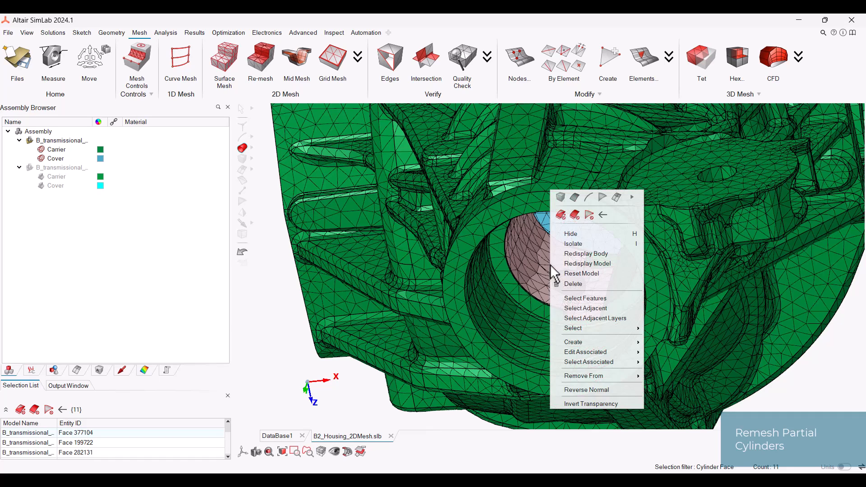
{"action": "left_click", "coordinate": [599, 234]}
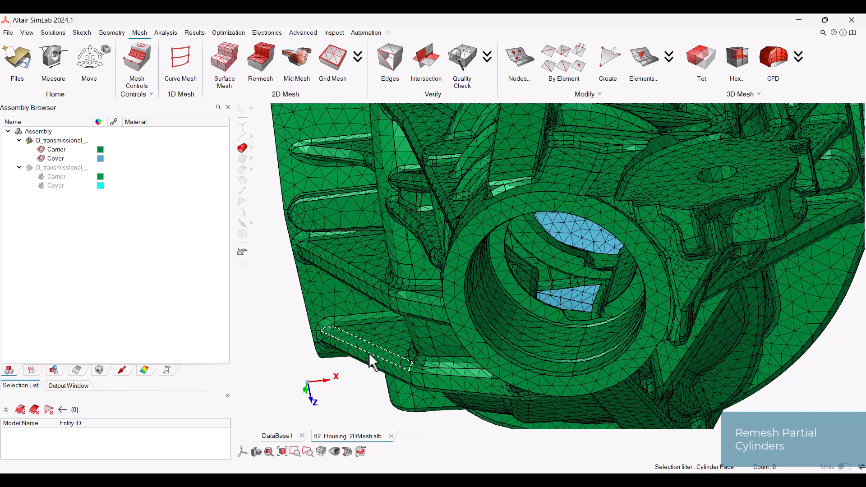
Switch to the XY view, select all visible faces of the housing with the Face filter, and make them transparent
{"action": "left_click", "coordinate": [242, 452]}
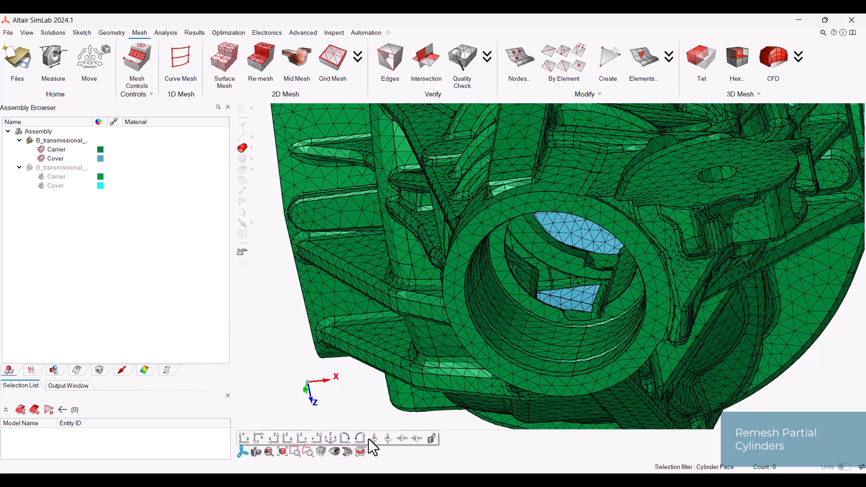
{"action": "left_click", "coordinate": [244, 438]}
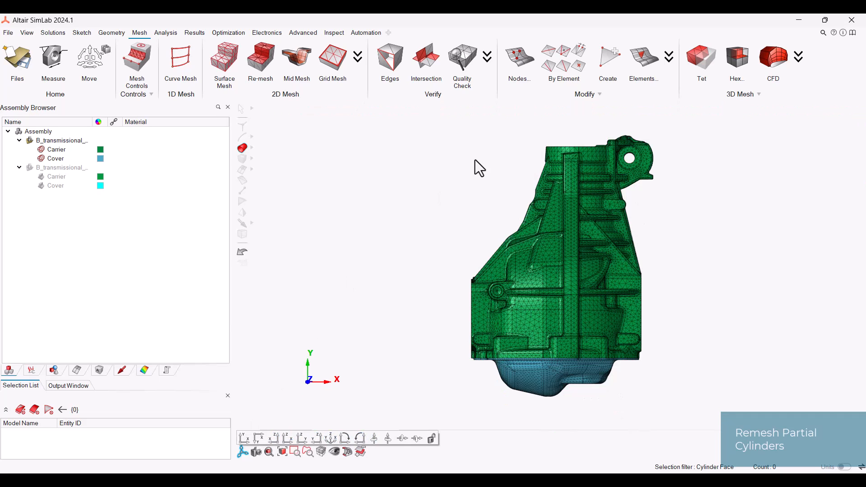
{"action": "left_click", "coordinate": [251, 149]}
{"action": "left_click", "coordinate": [263, 149]}
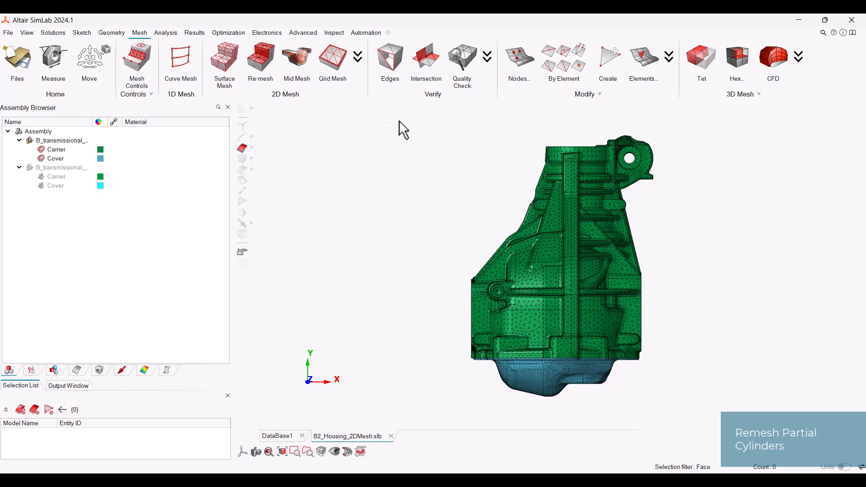
{"action": "left_click_drag", "start_coordinate": [389, 130], "coordinate": [753, 445]}
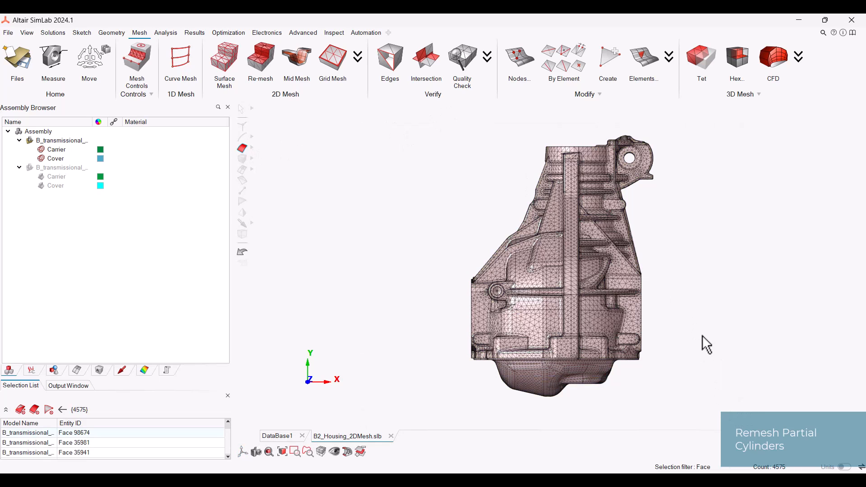
{"action": "right_click", "coordinate": [699, 315]}
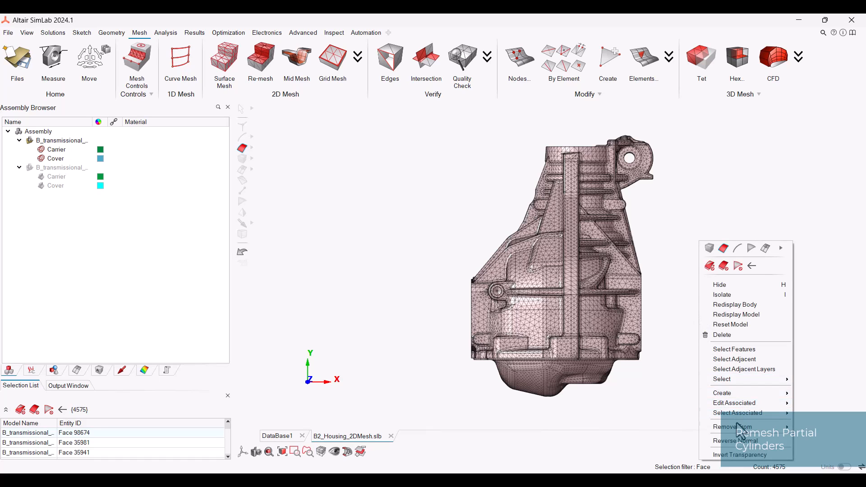
{"action": "left_click", "coordinate": [739, 454]}
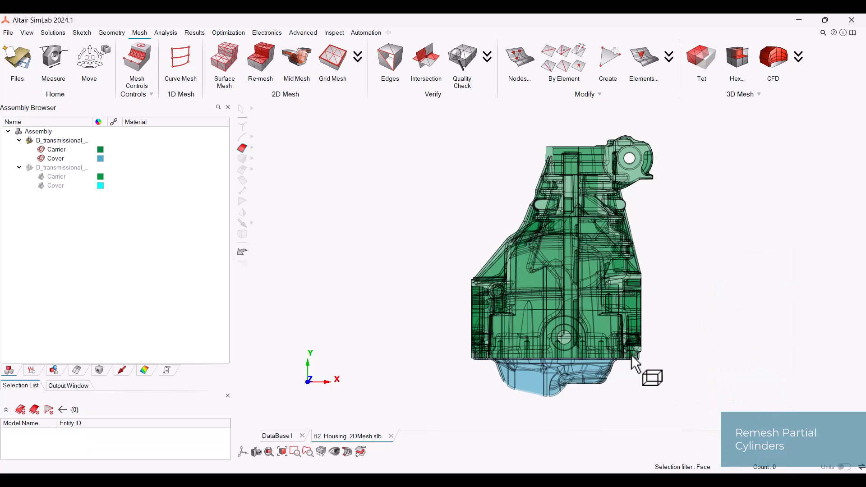
Redisplay the body's hidden faces and examine the remeshed small hole and its adjacent faces through the transparent housing
{"action": "right_click", "coordinate": [434, 243]}
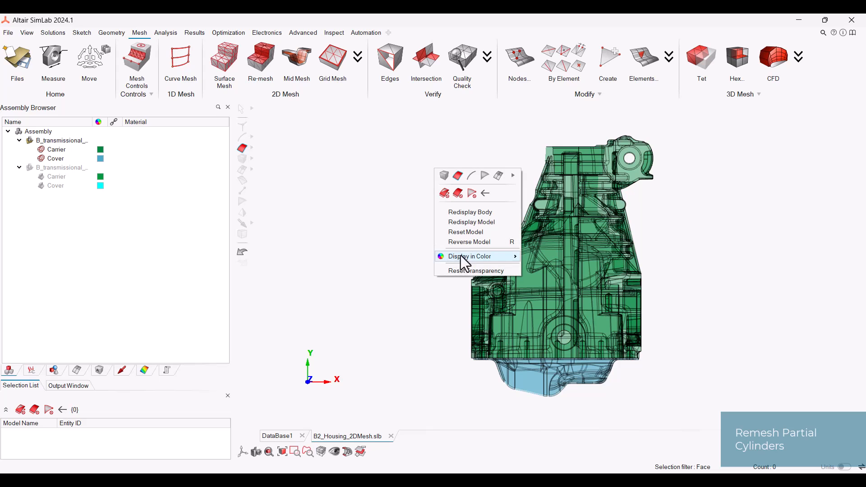
{"action": "left_click", "coordinate": [476, 212]}
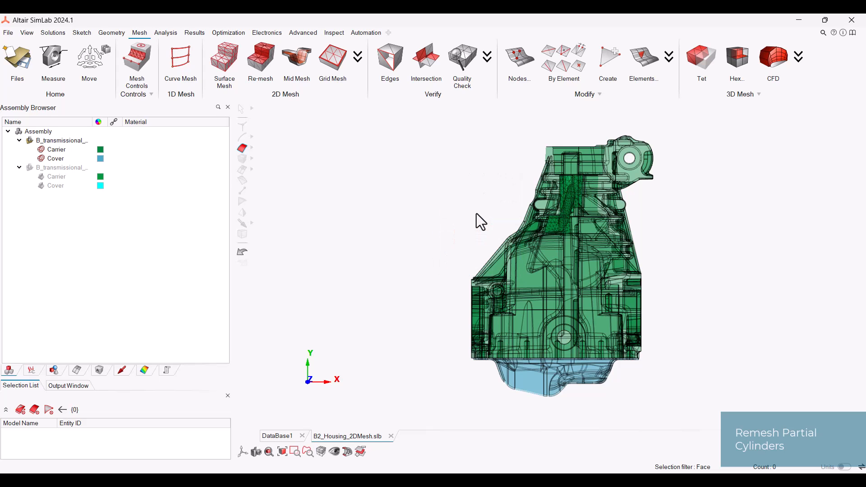
{"action": "middle_click_drag", "start_coordinate": [496, 207], "coordinate": [510, 329]}
{"action": "scroll", "coordinate": [570, 296], "scroll_direction": "up", "scroll_amount": 8}
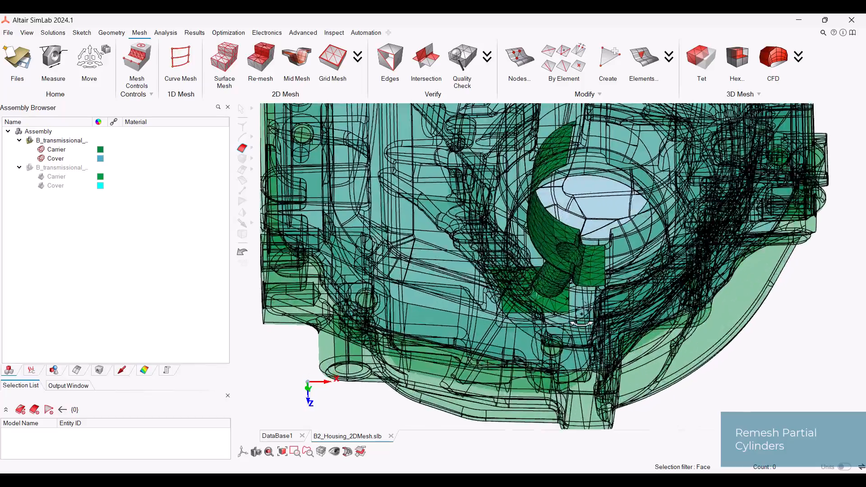
{"action": "middle_click_drag", "start_coordinate": [582, 317], "coordinate": [542, 321]}
{"action": "scroll", "coordinate": [562, 293], "scroll_direction": "up", "scroll_amount": 6}
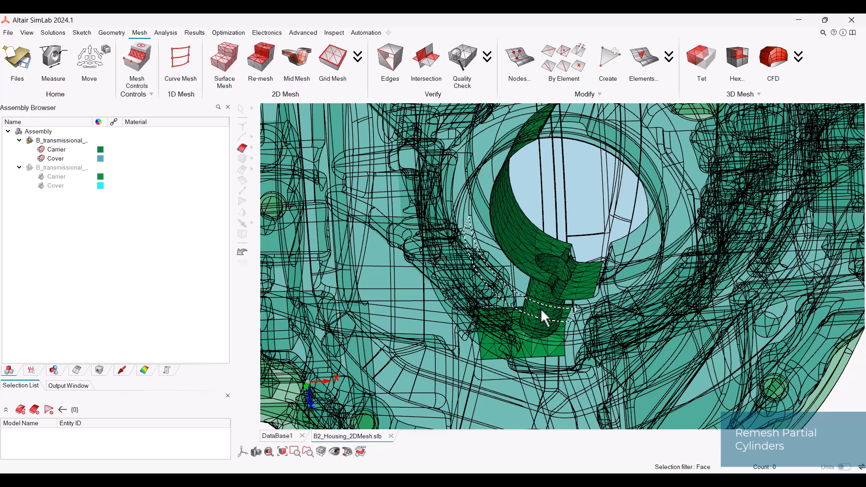
Reset the model's transparency and return the whole housing to the XY view
{"action": "right_click", "coordinate": [556, 241]}
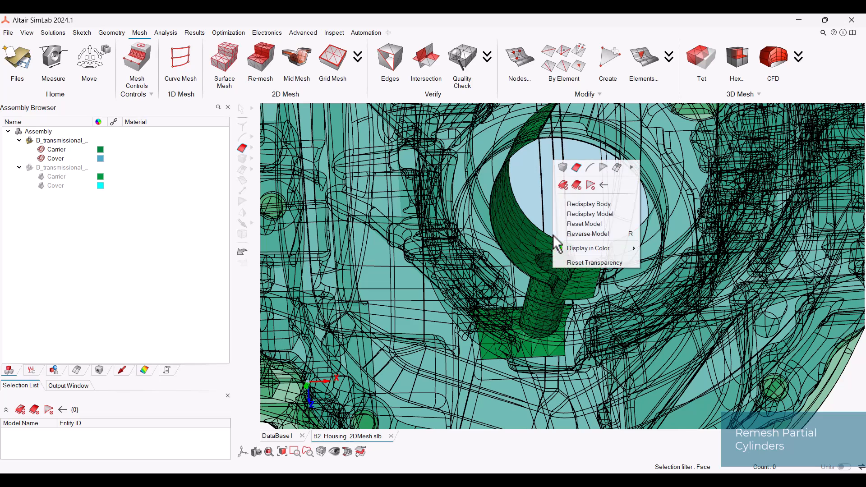
{"action": "left_click", "coordinate": [586, 264]}
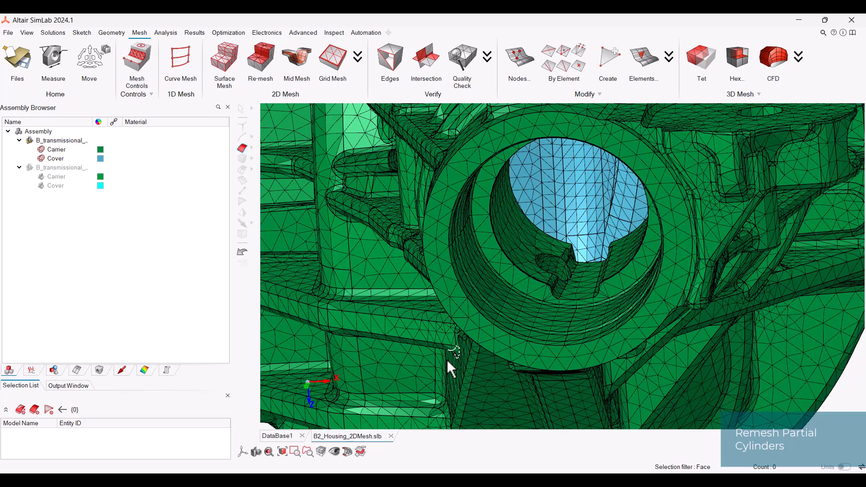
{"action": "left_click", "coordinate": [242, 452]}
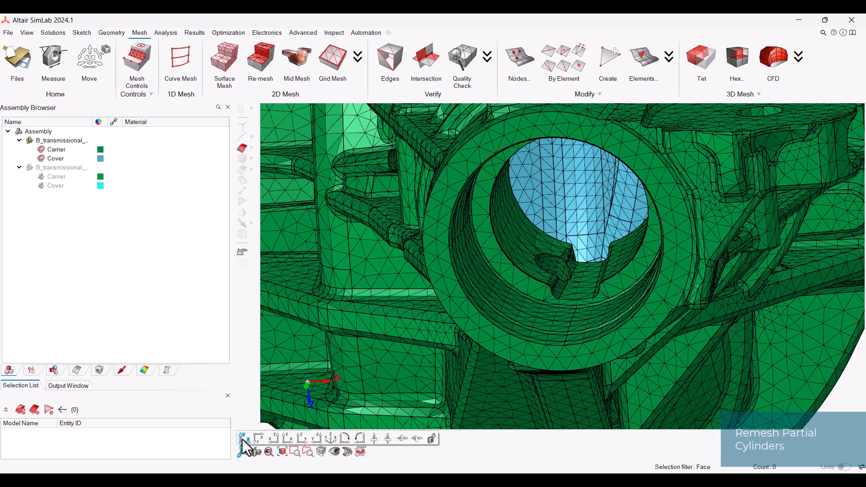
{"action": "left_click", "coordinate": [244, 438]}
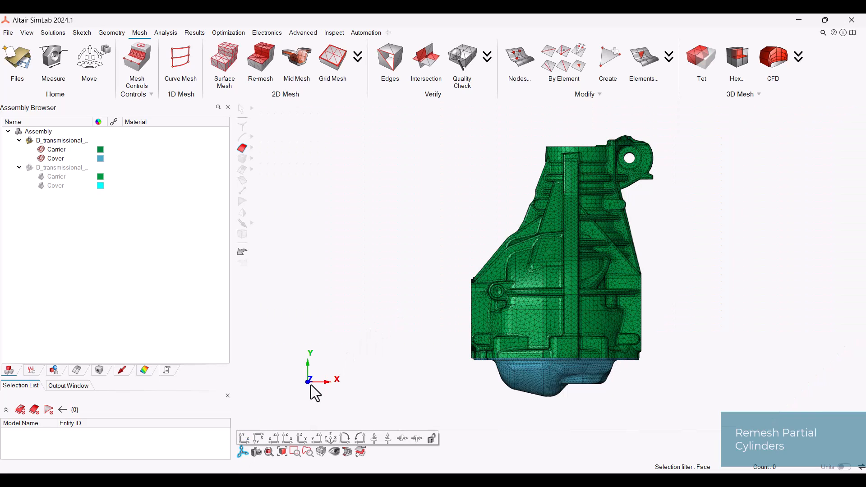